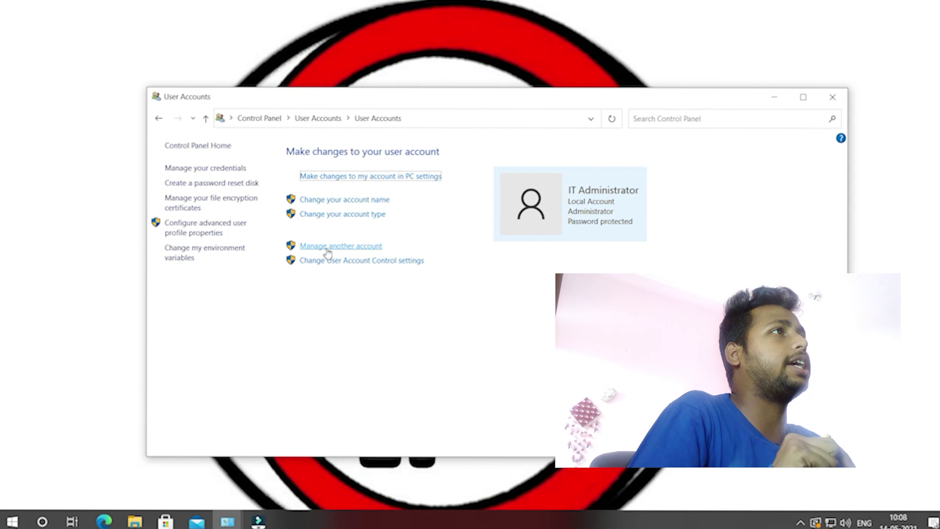
- Open IT Administrator's Change Password page and enter the current password and the new password
click(327, 248)
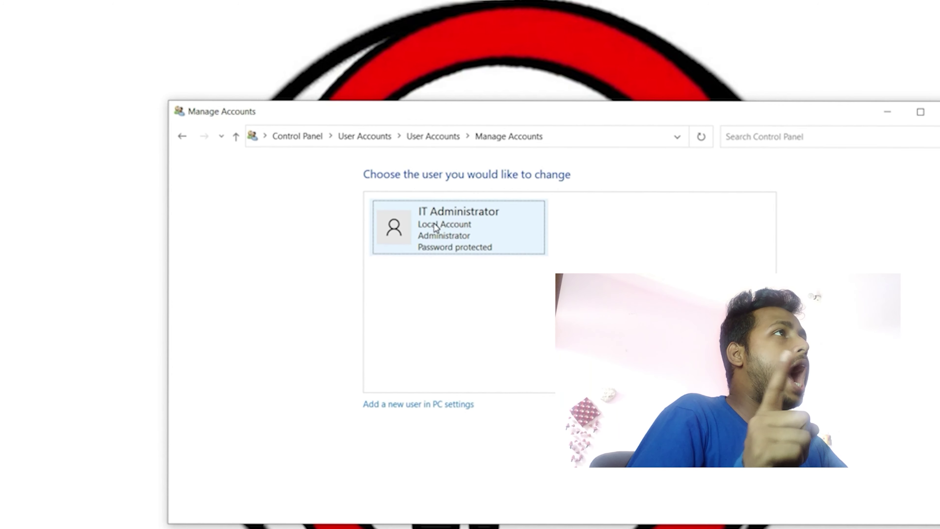
click(425, 222)
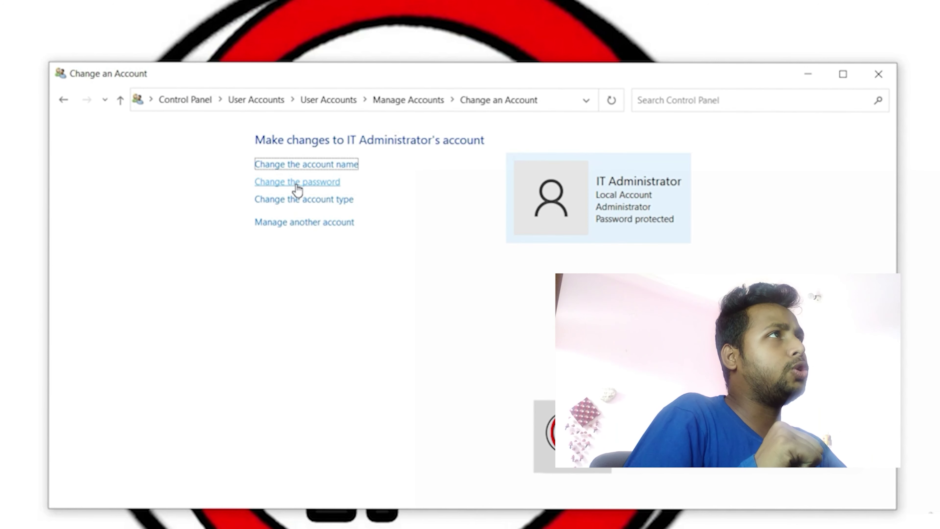
click(297, 183)
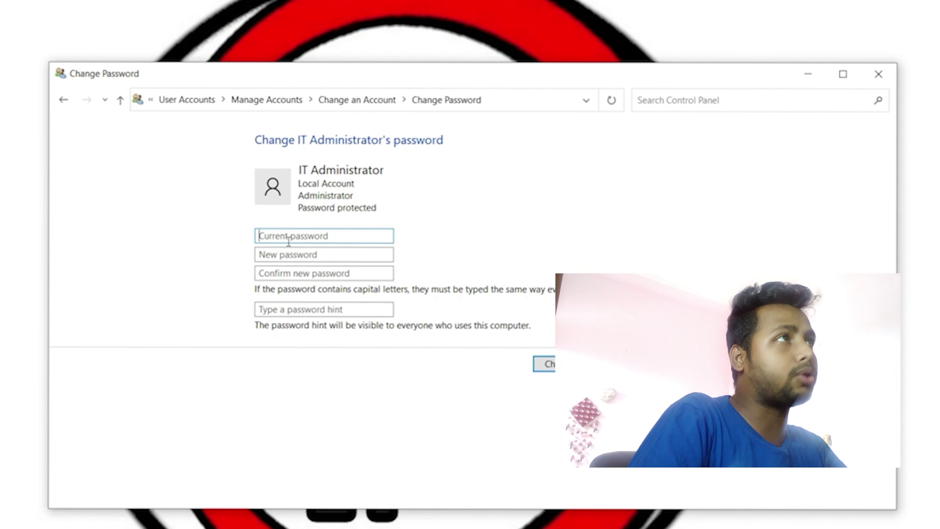
text(1)
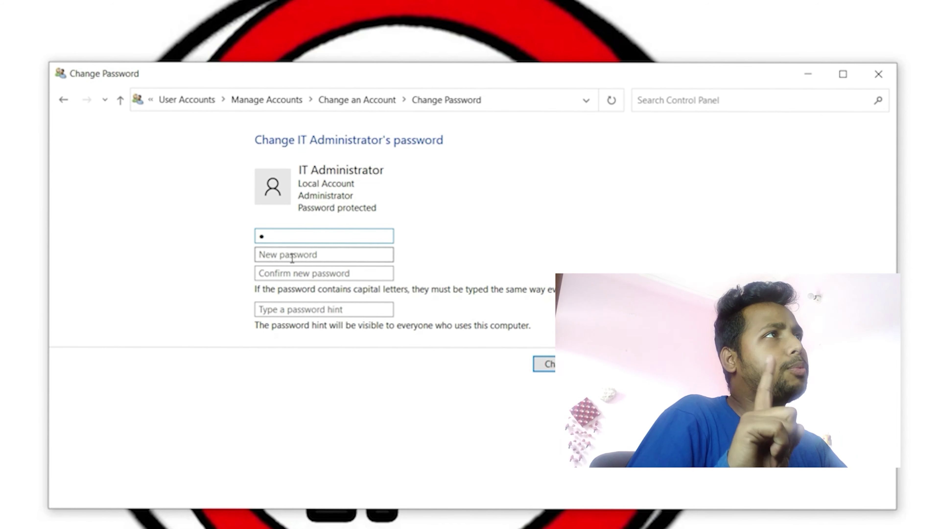
click(292, 257)
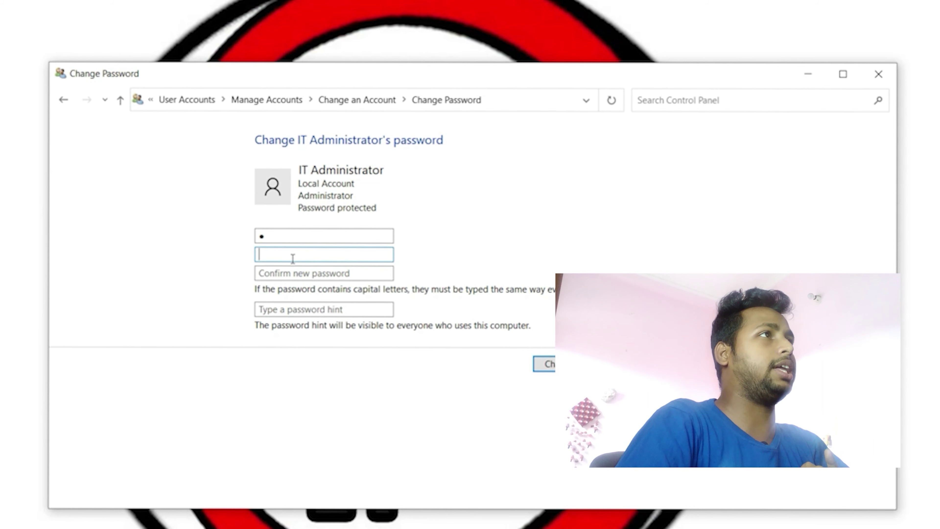
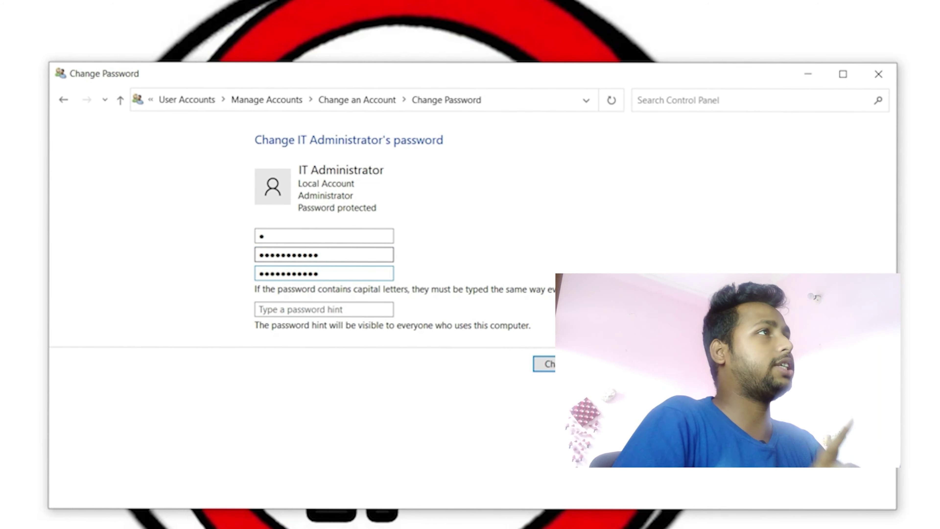
click(276, 310)
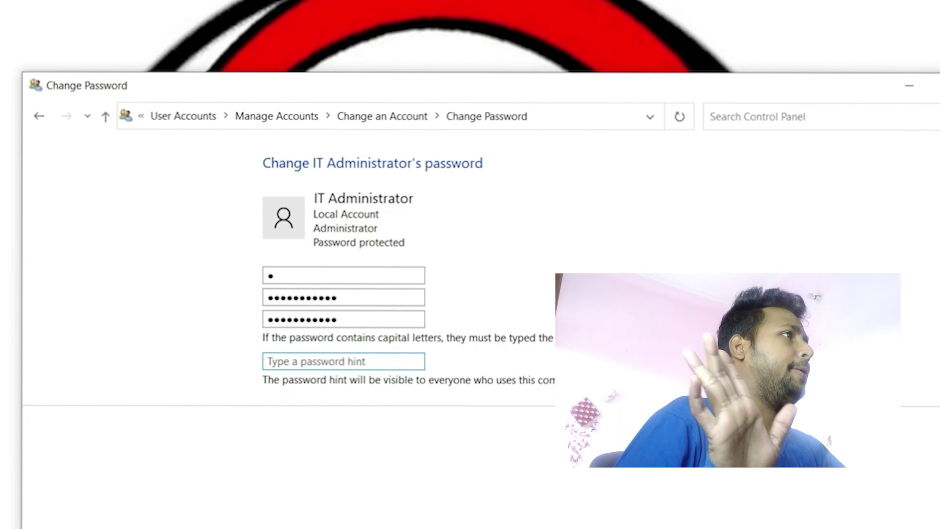
- Save the password change, then launch Computer Management from This PC in File Explorer
key(Return)
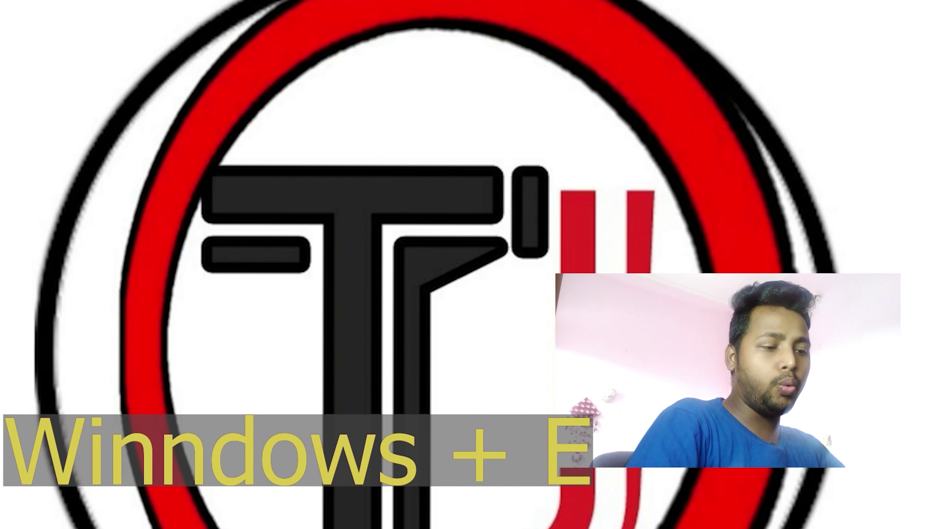
key(super+e)
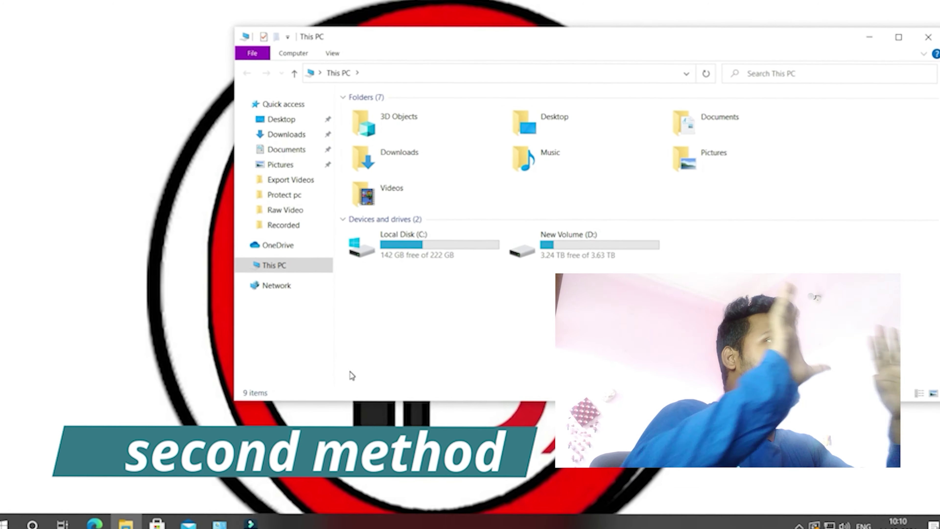
right_click(278, 271)
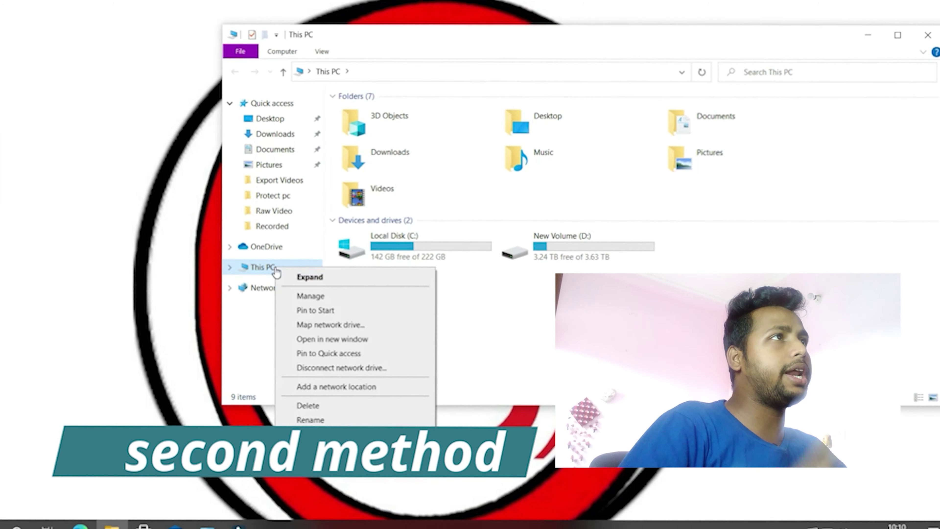
click(304, 296)
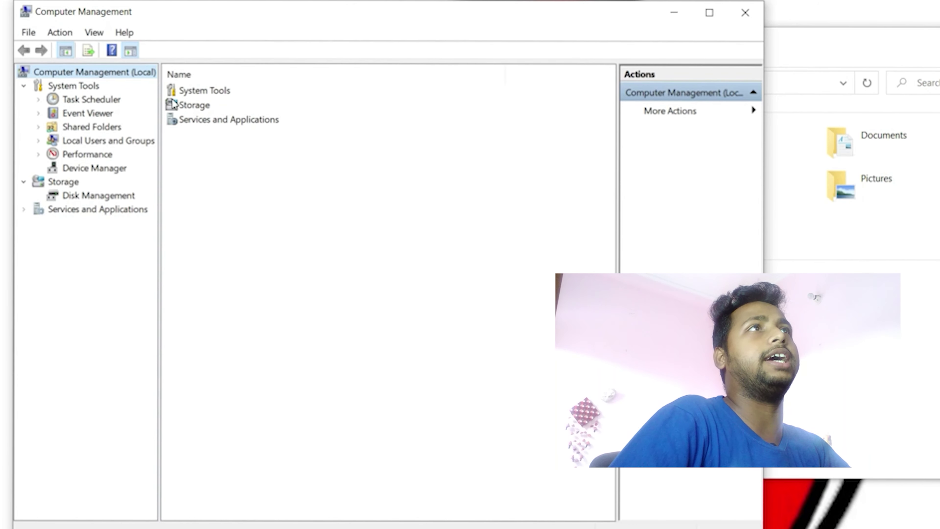
- Set and confirm a new password for IT Administrator under Local Users and Groups > Users
click(120, 144)
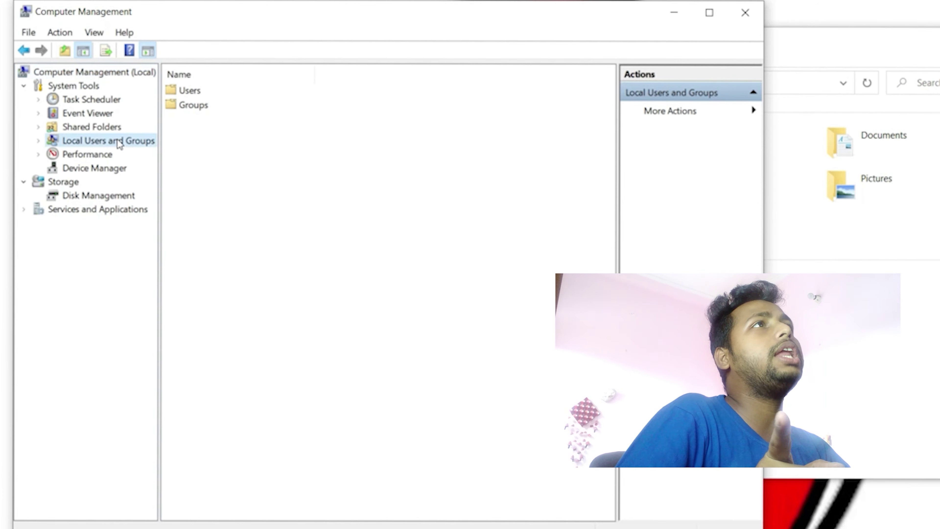
double_click(191, 92)
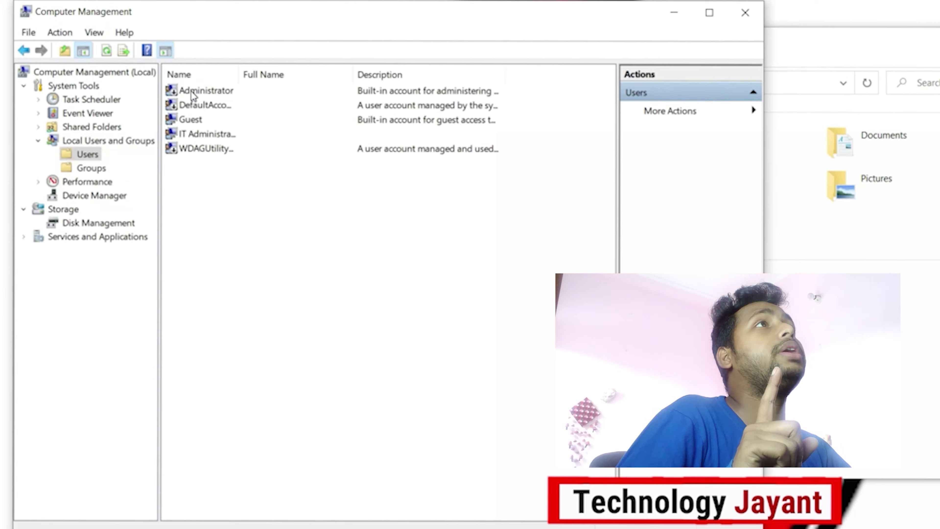
click(180, 137)
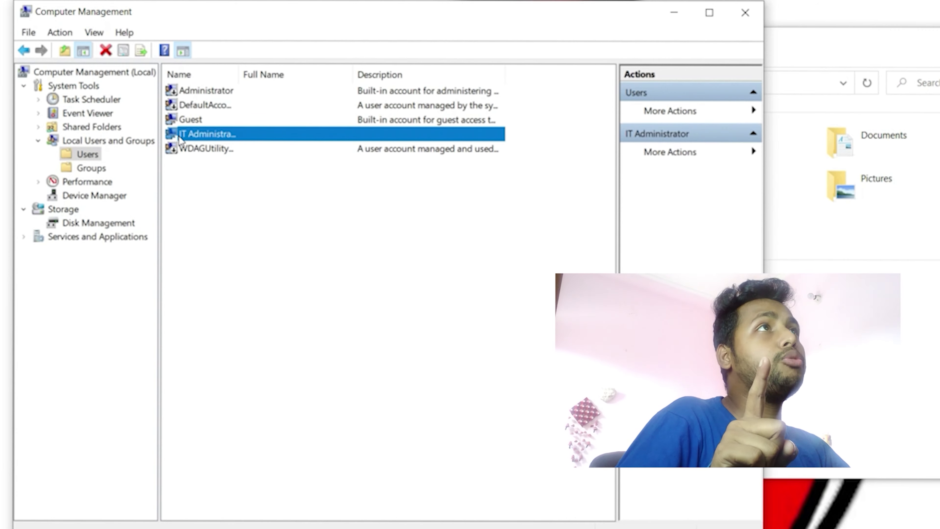
right_click(181, 137)
click(200, 147)
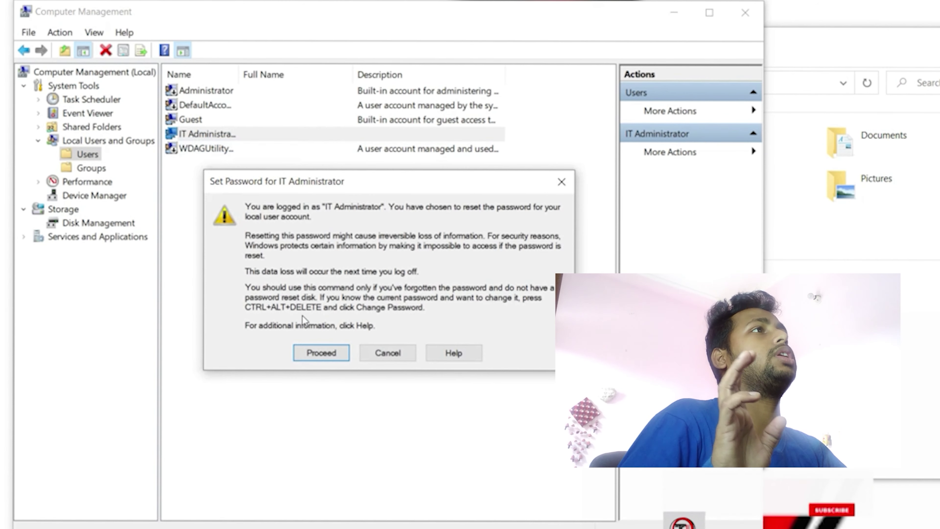
click(317, 354)
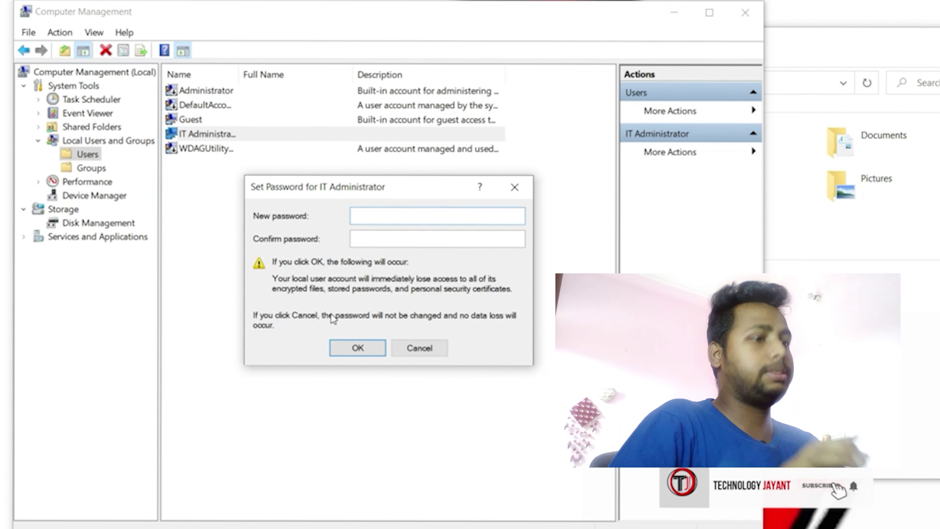
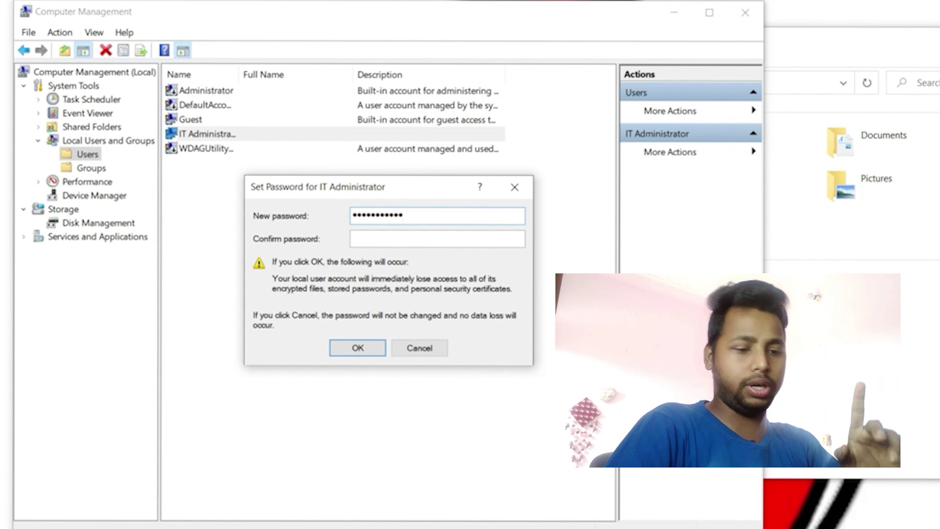
click(352, 238)
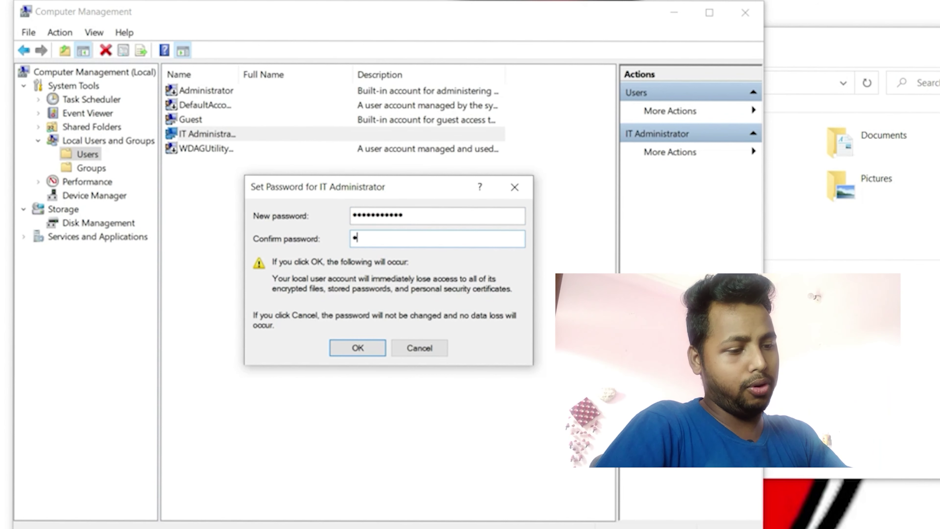
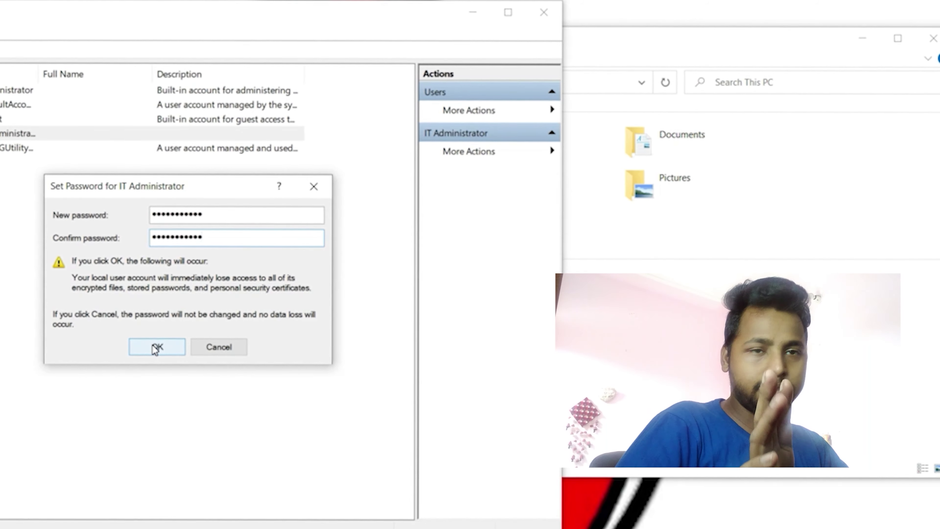
click(165, 347)
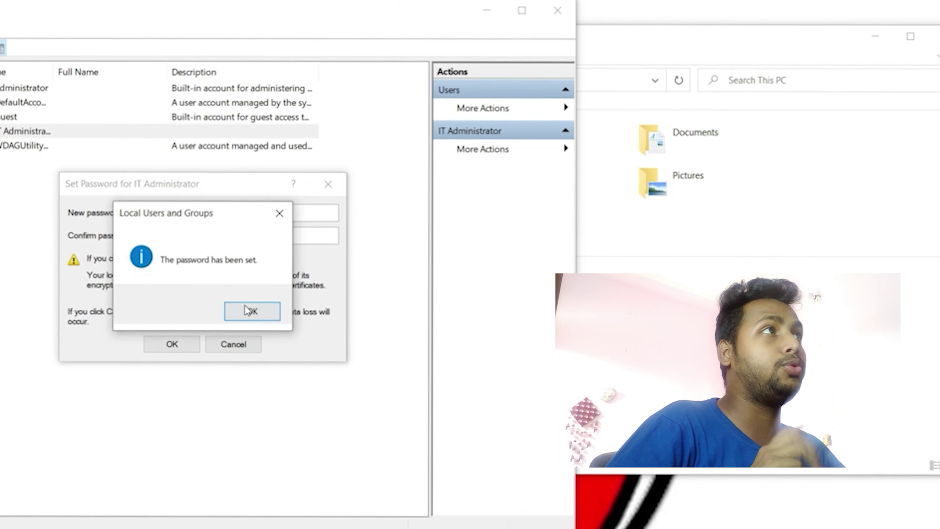
click(252, 318)
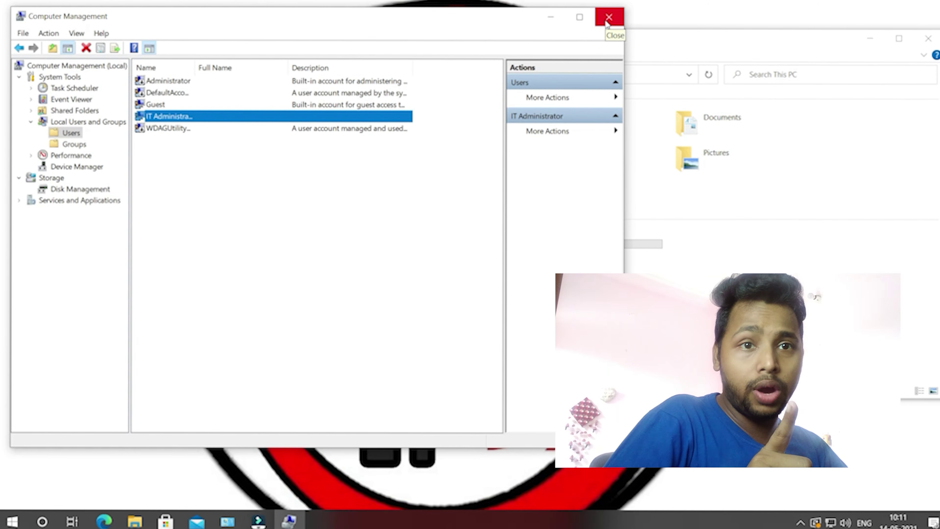
- Close the Computer Management window
click(608, 18)
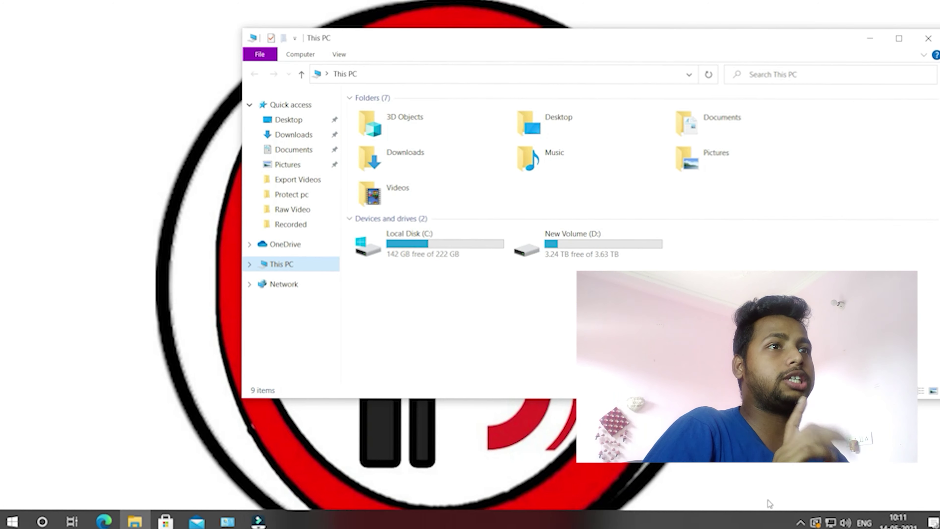
- Find Remote Desktop settings via 'remo', turn Remote Desktop off, confirm, and close Settings
key(super)
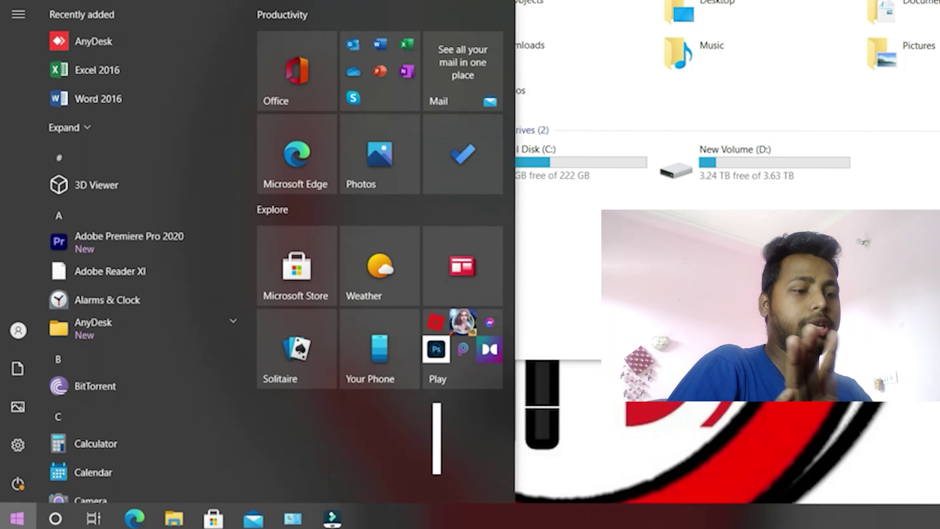
text(r)
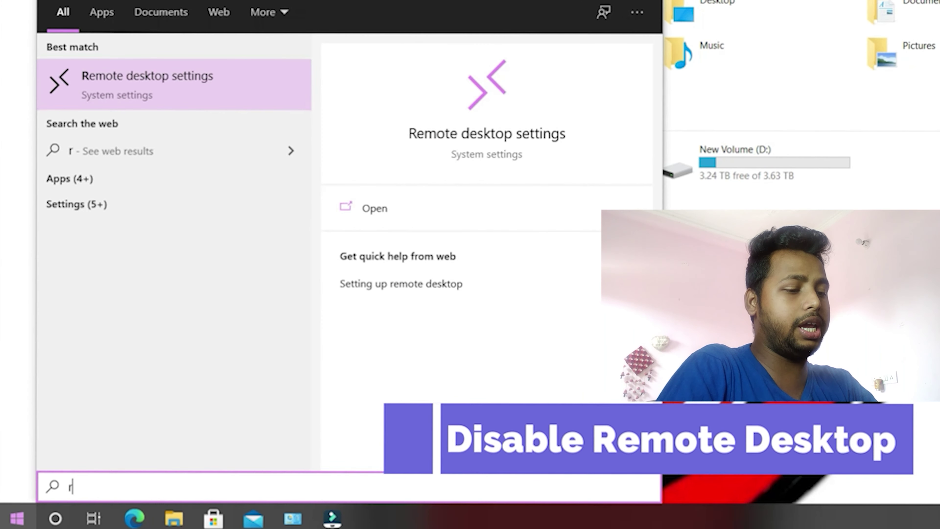
text(emo)
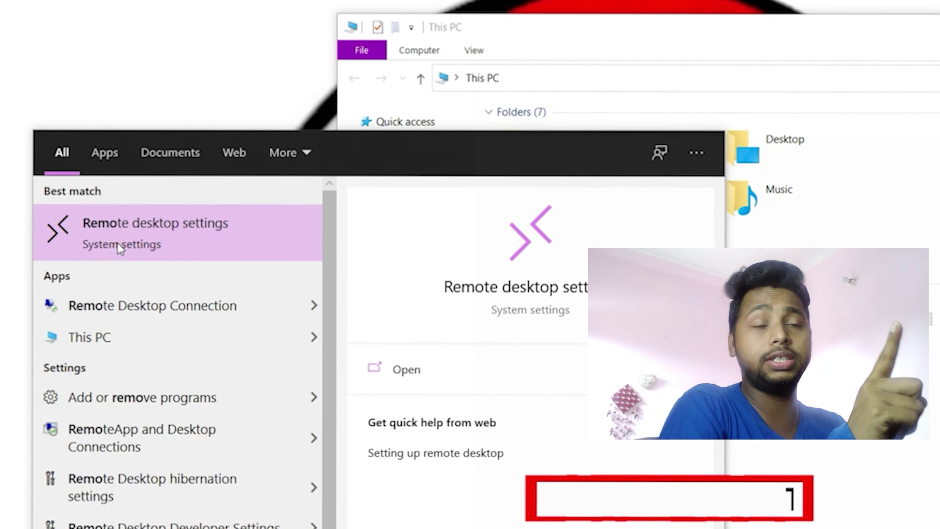
click(113, 94)
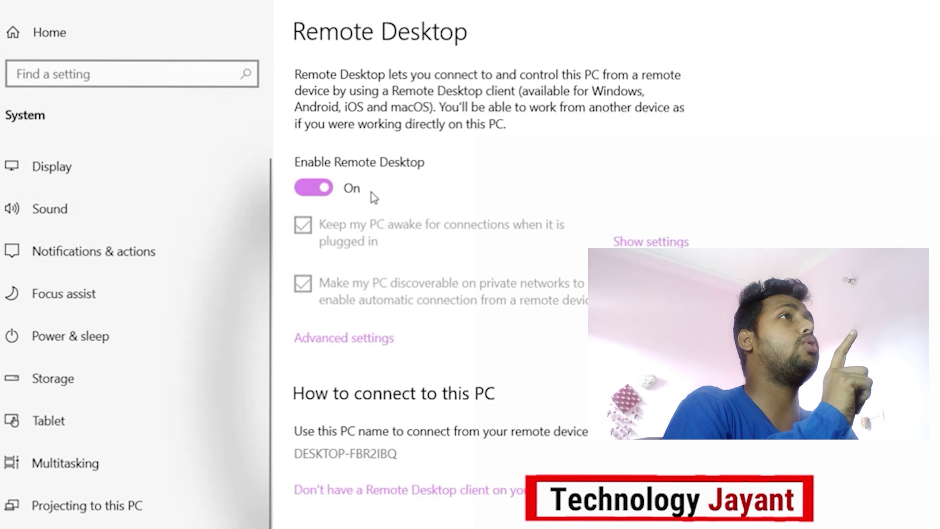
click(324, 189)
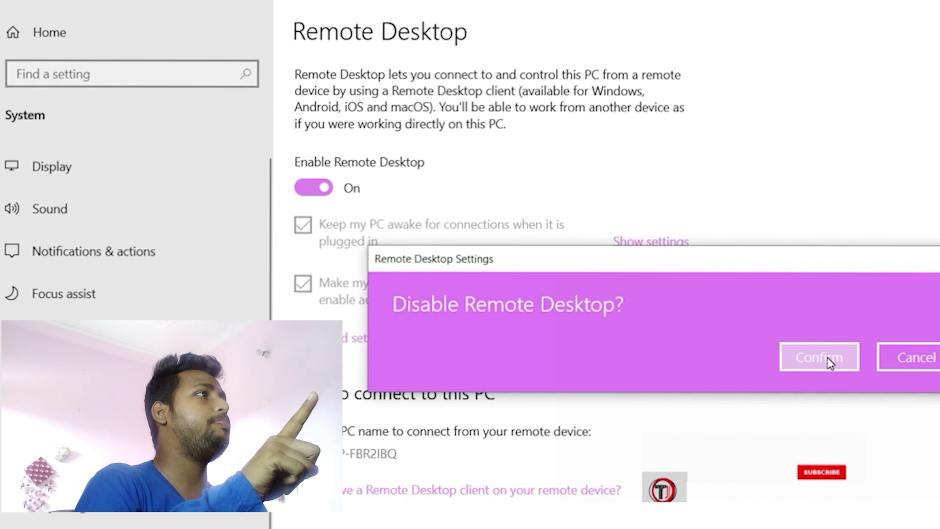
click(820, 357)
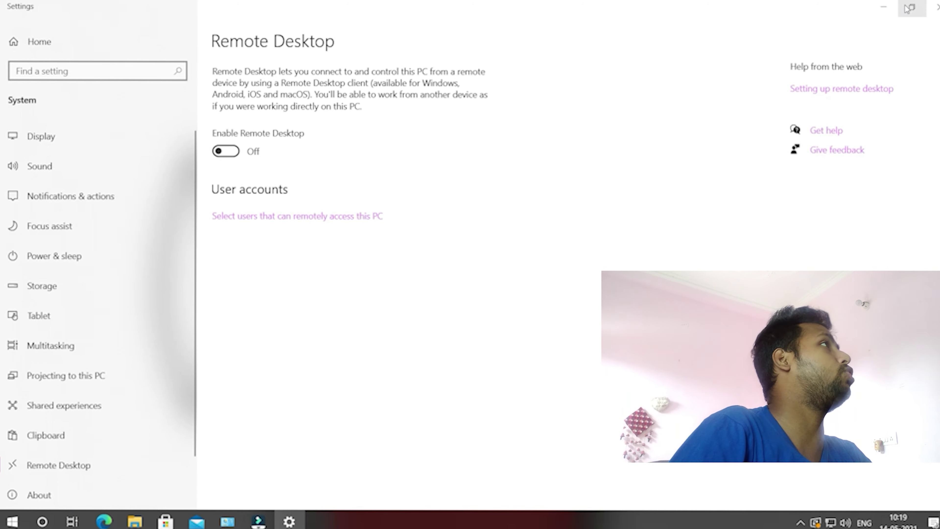
click(935, 7)
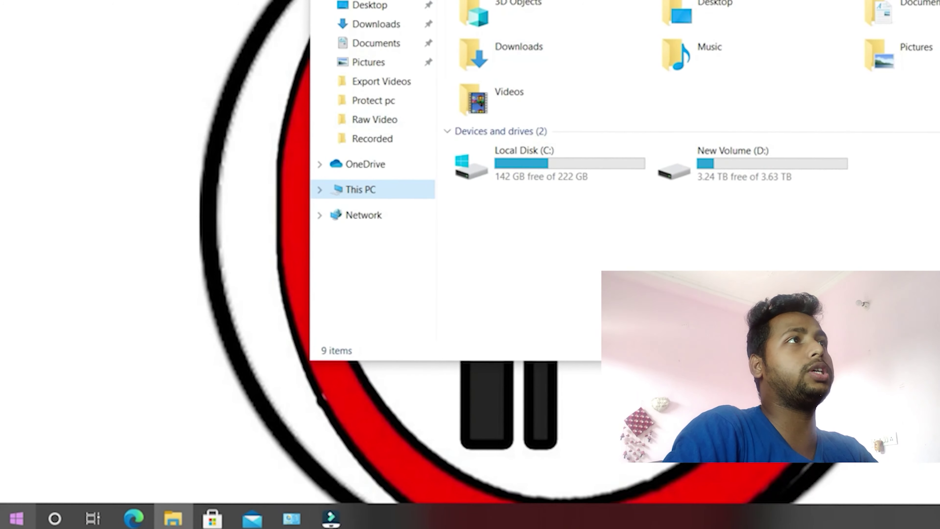
- Search the Start menu for 'co' to bring up Control Panel
key(super)
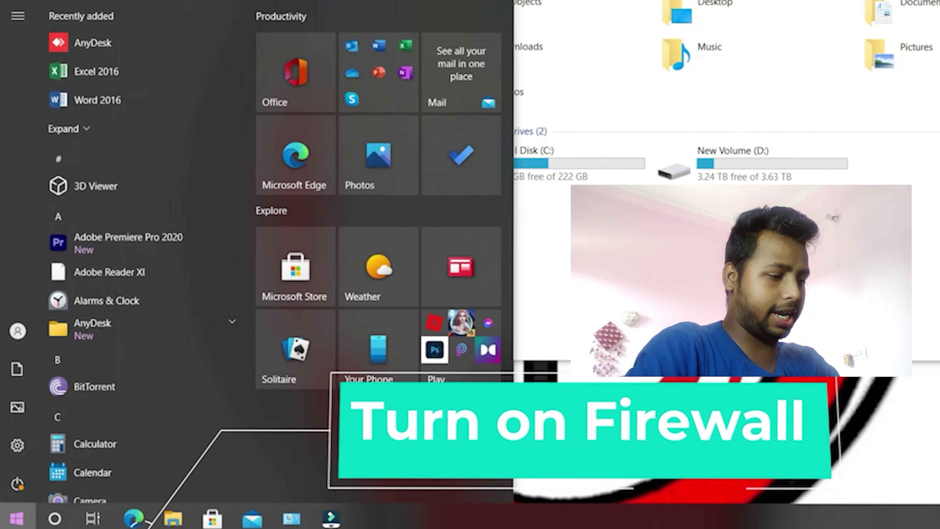
text(co)
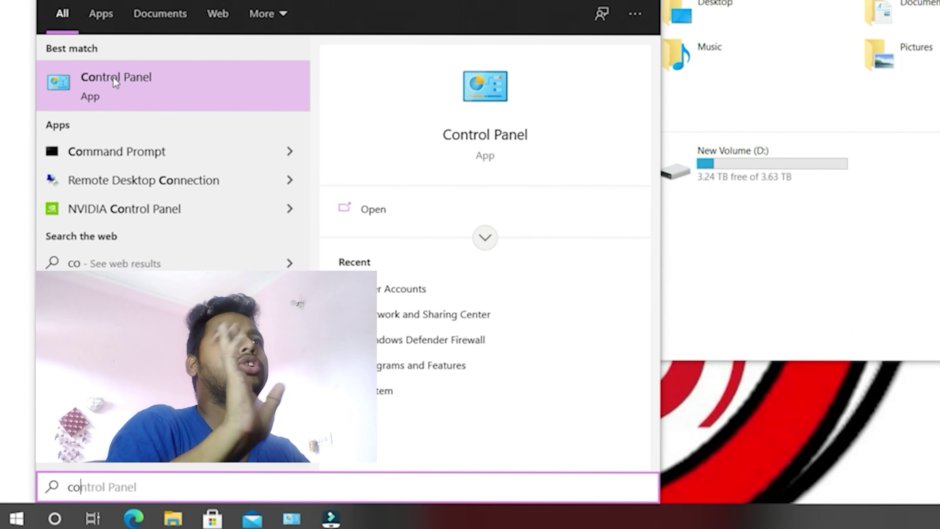
- Open Control Panel with Large icons view and go to Windows Defender Firewall
click(113, 77)
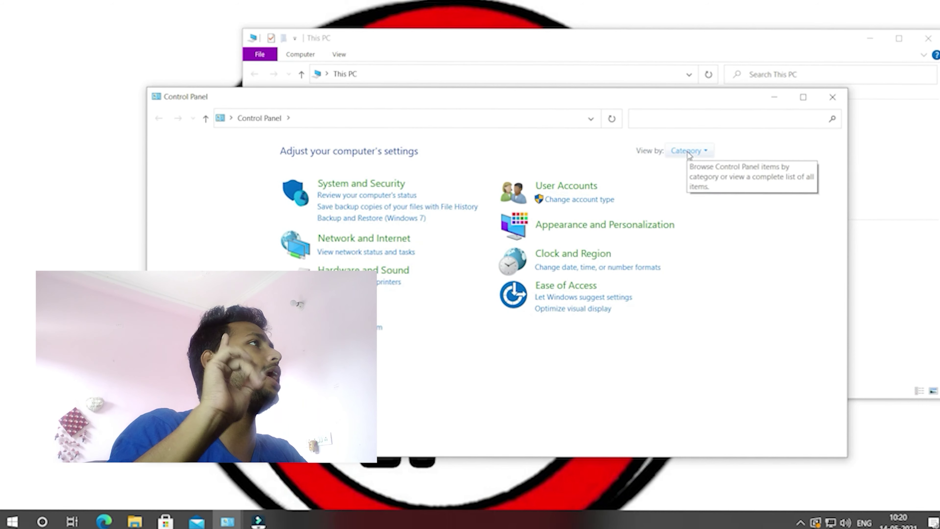
click(688, 151)
click(692, 182)
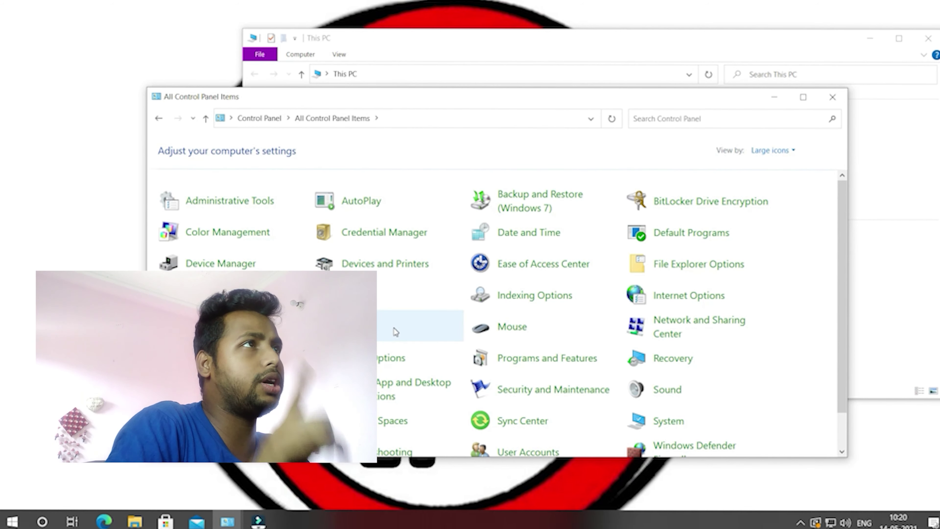
scroll(394, 328, down, 1)
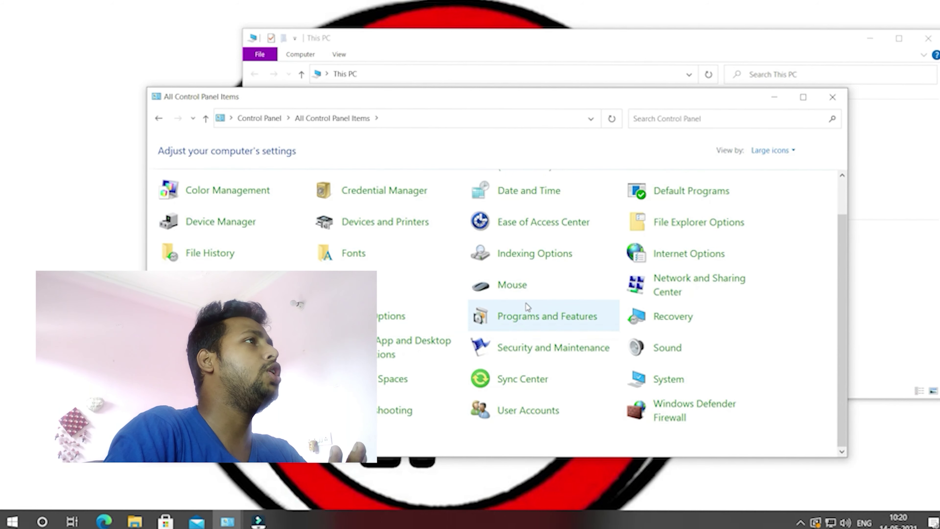
click(666, 412)
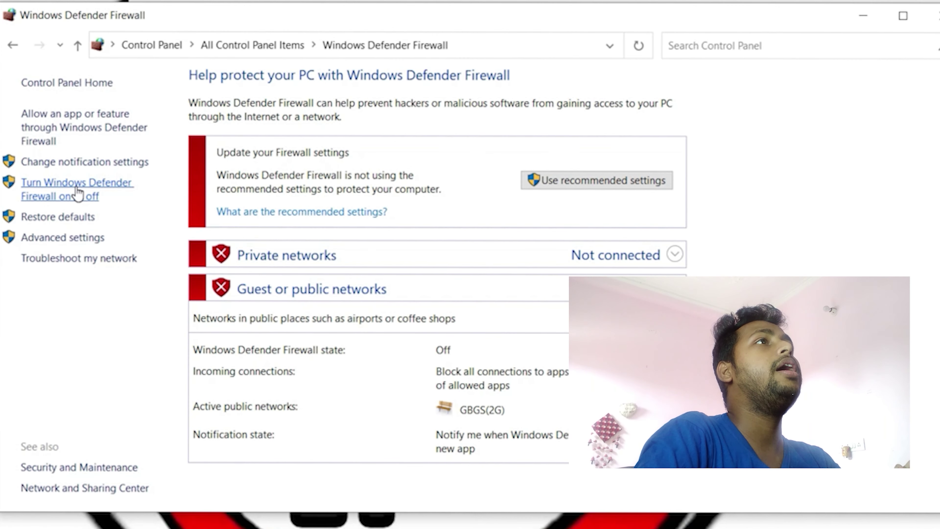
- Turn on Windows Defender Firewall for private and public networks, then close the window
click(77, 193)
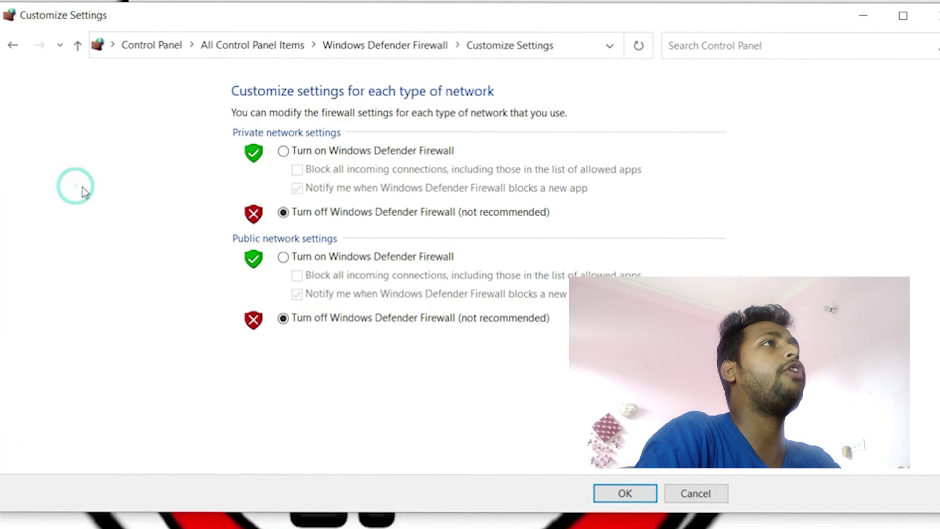
click(283, 151)
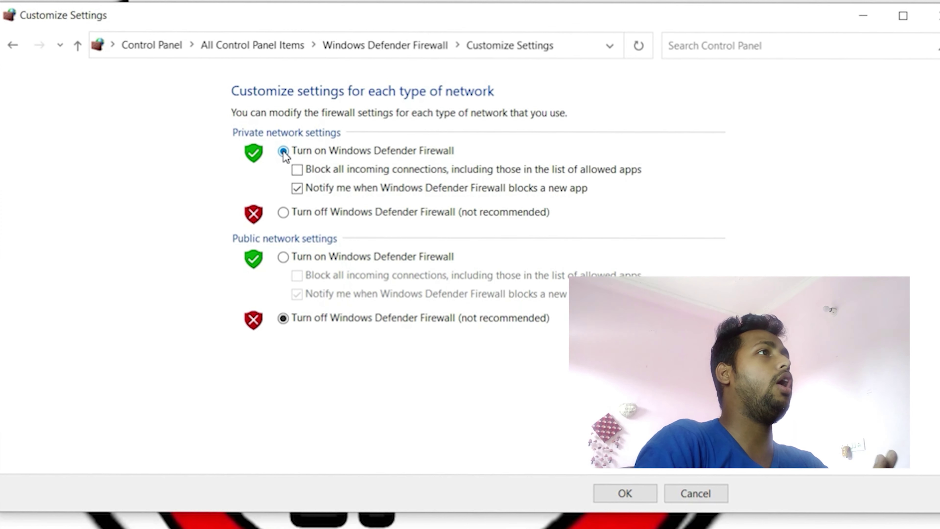
click(284, 257)
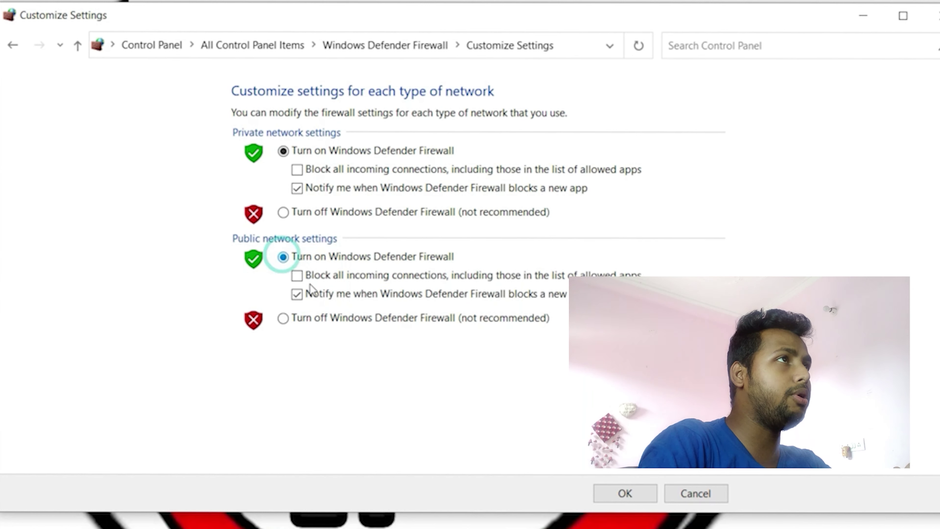
click(614, 494)
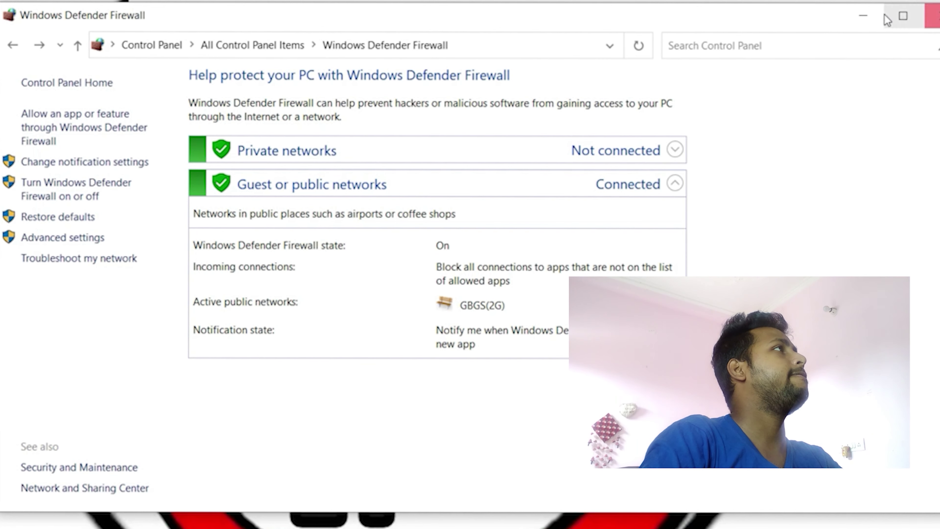
click(932, 16)
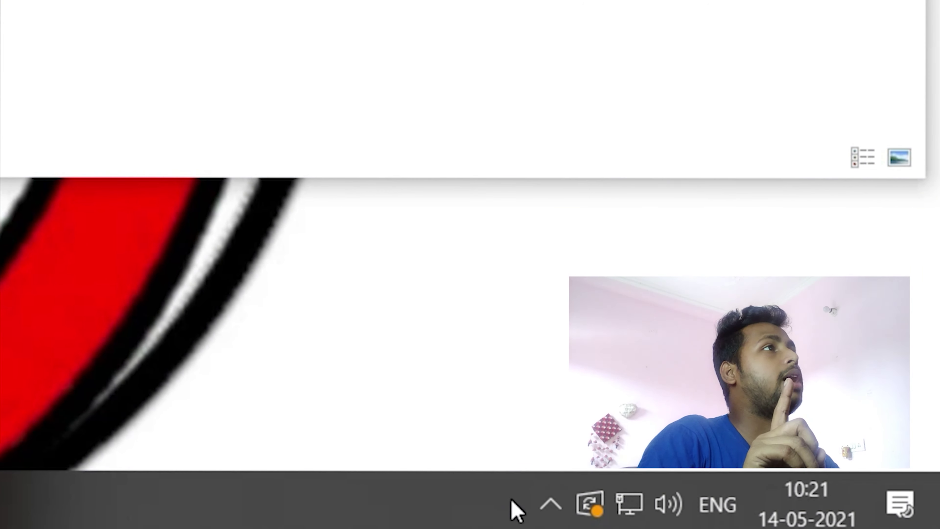
- Expand the hidden notification-area icons to reveal the Windows Security shield
click(554, 507)
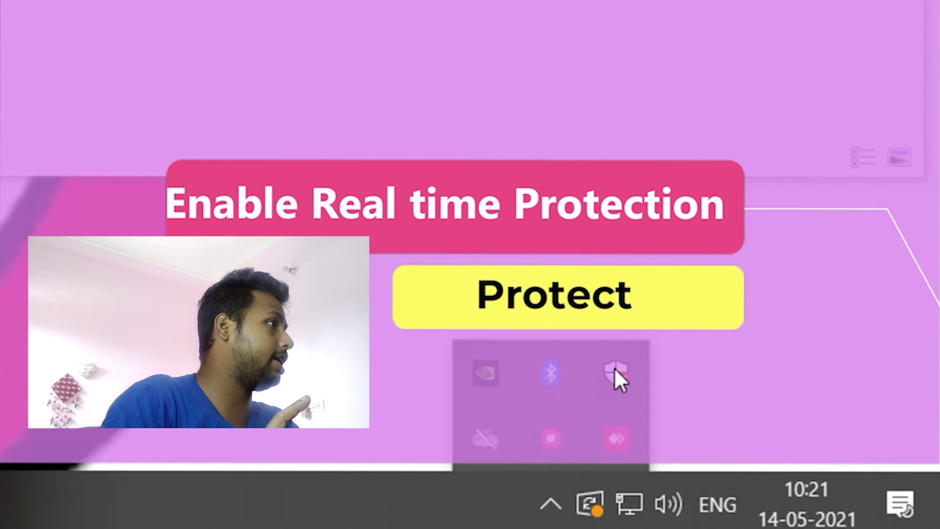
- Open Windows Security's Virus & threat protection settings from the tray
click(616, 378)
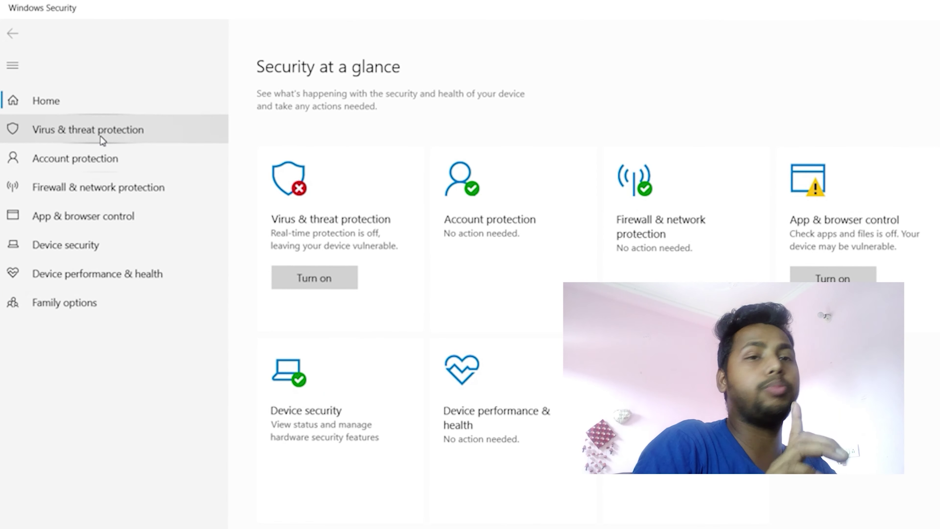
click(100, 135)
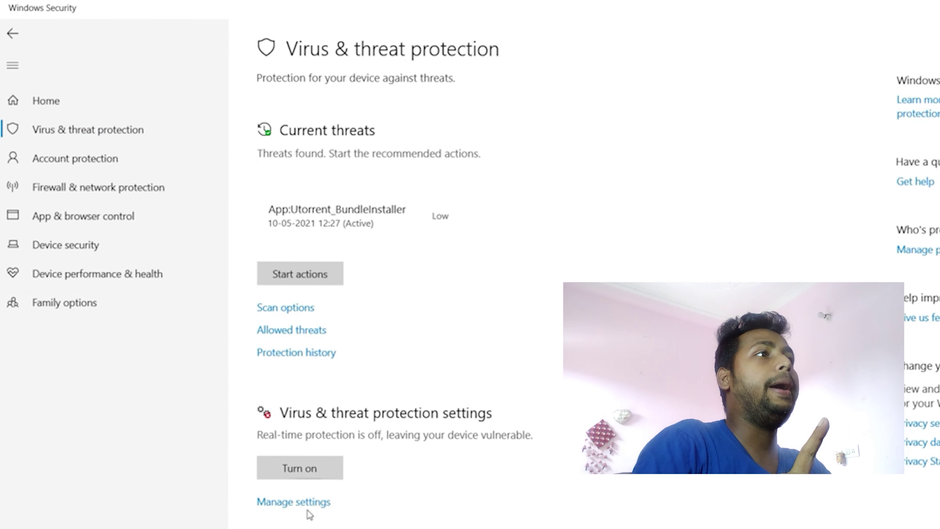
click(306, 503)
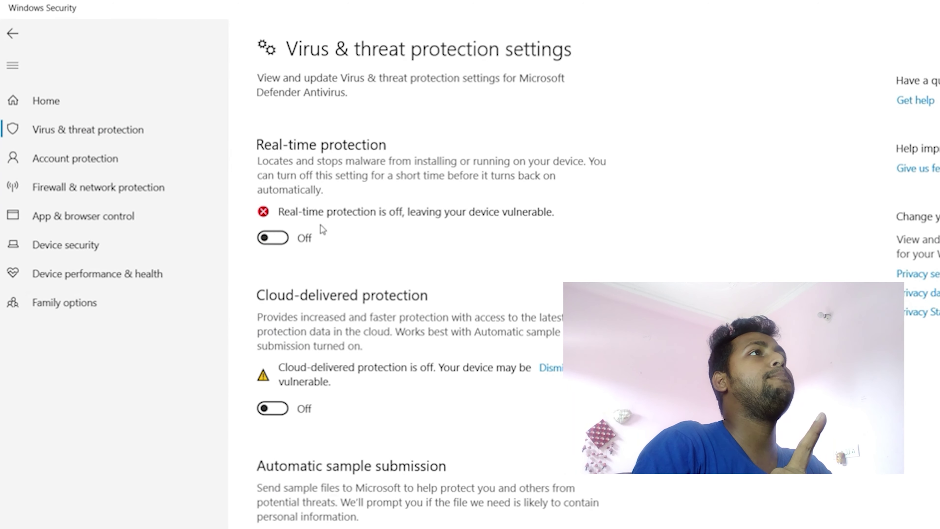
- Enable real-time, cloud-delivered, automatic sample submission and Tamper Protection, then return Home
click(279, 237)
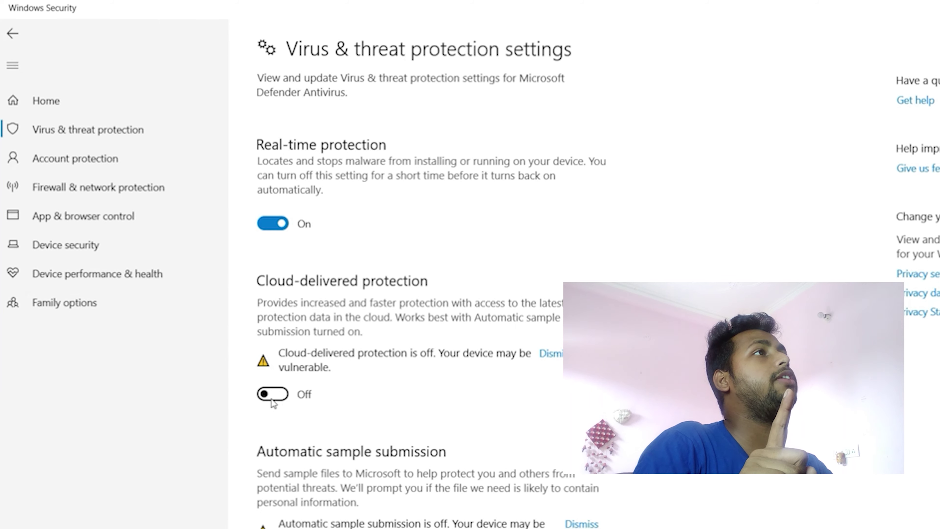
click(274, 394)
scroll(285, 392, down, 4)
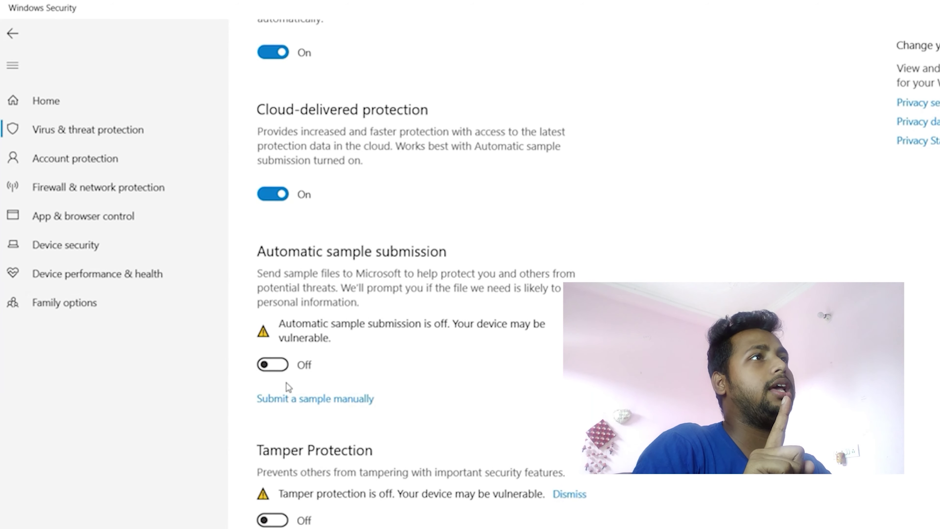
click(280, 366)
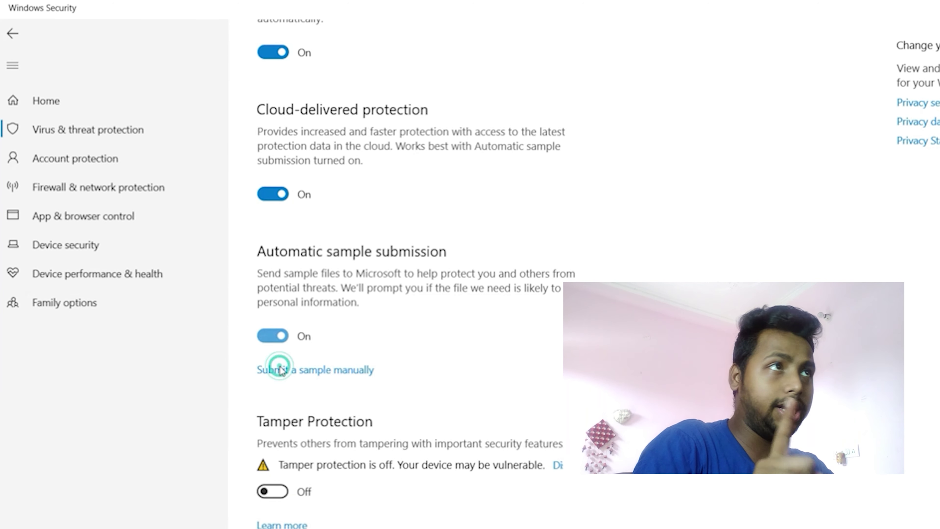
scroll(279, 368, down, 2)
click(275, 407)
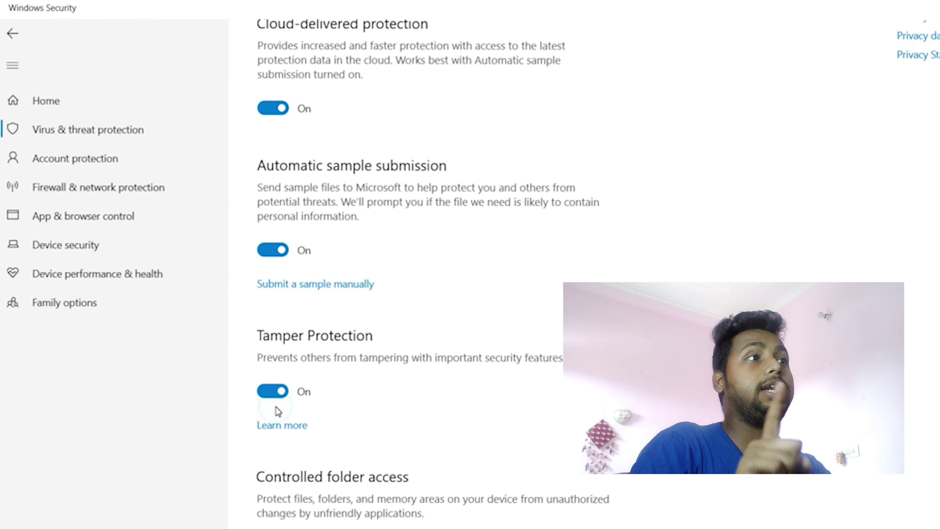
scroll(279, 411, down, 5)
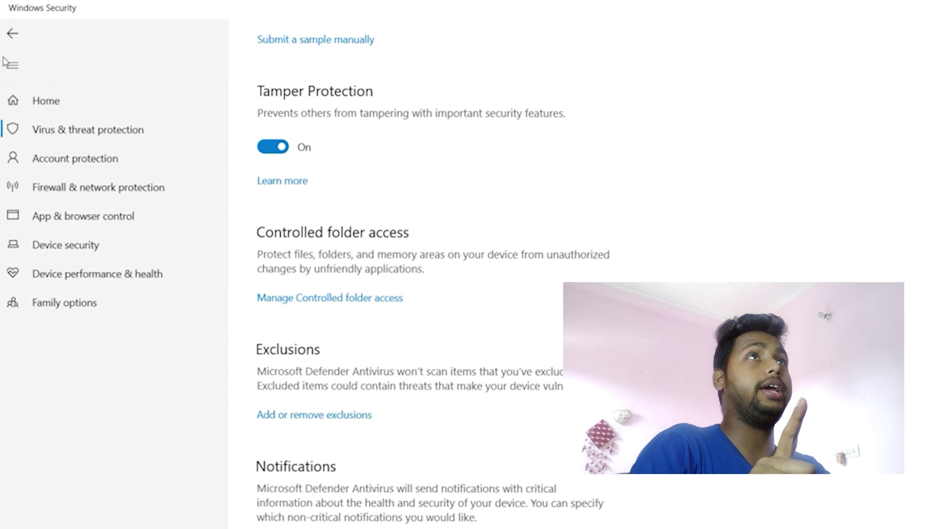
click(30, 99)
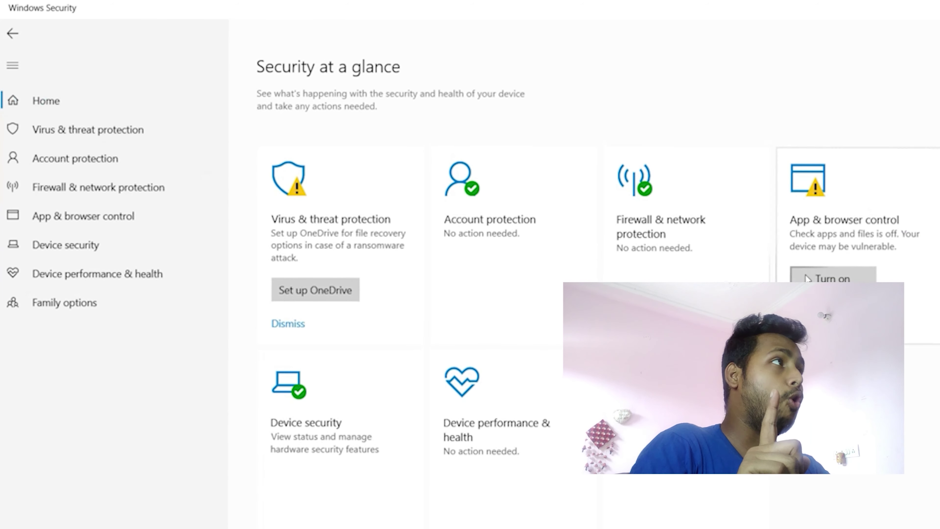
- Turn on Check apps and files and SmartScreen for Microsoft Edge in reputation-based protection
click(852, 239)
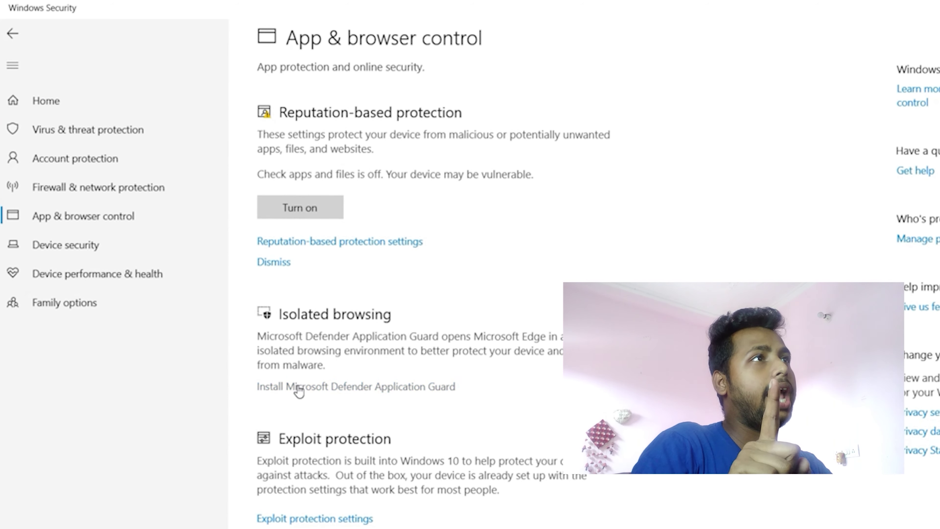
click(288, 245)
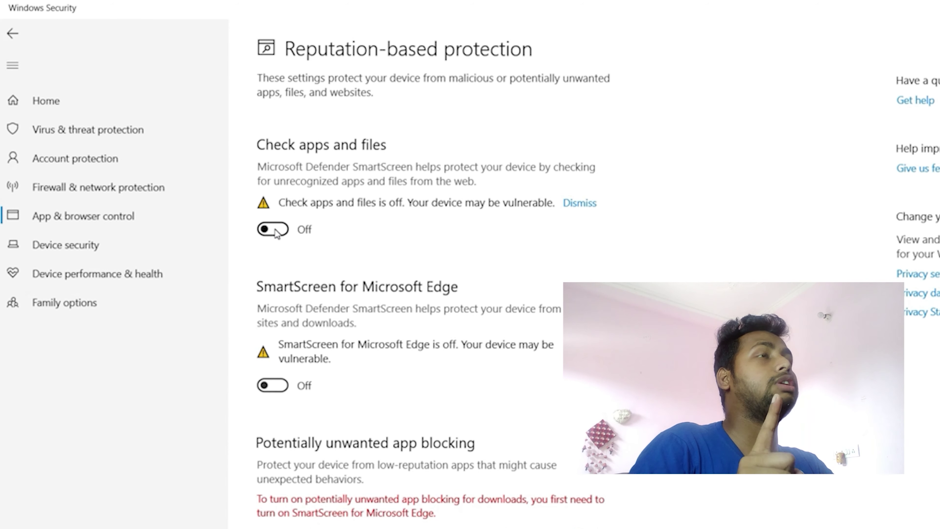
click(274, 230)
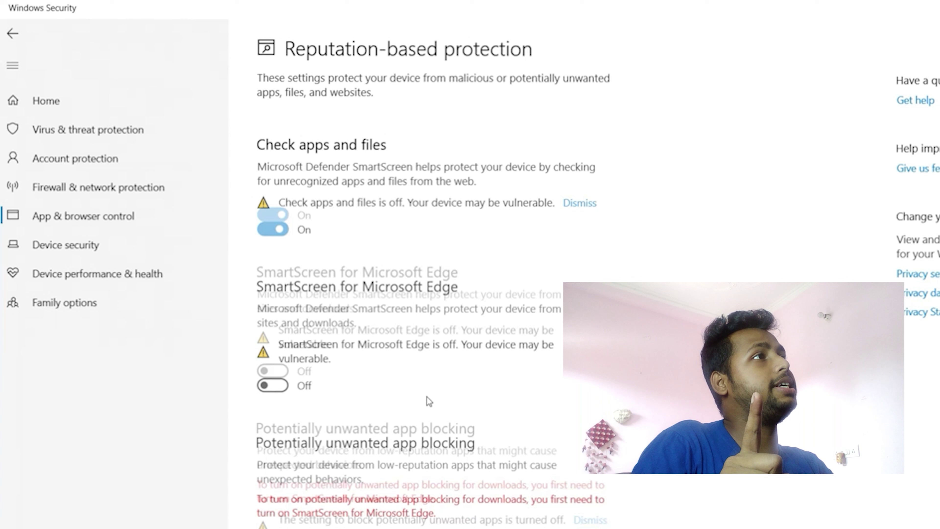
click(279, 370)
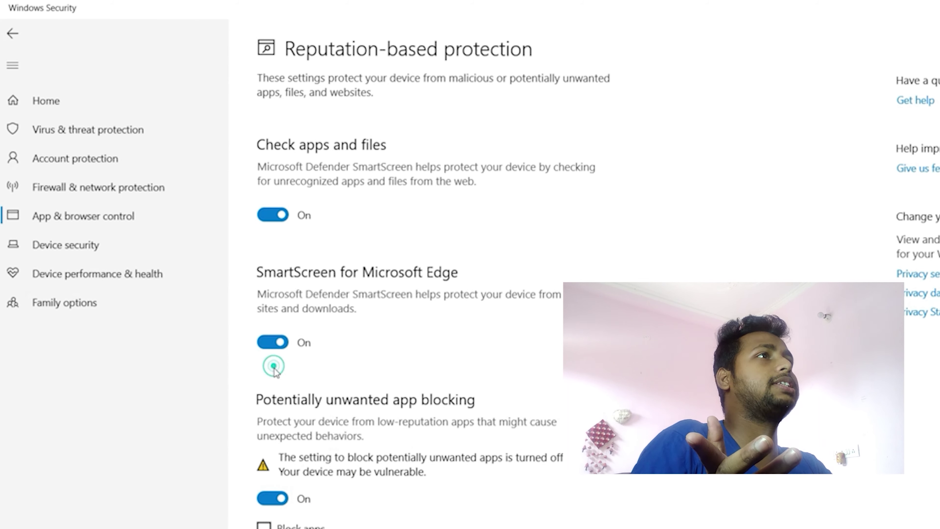
scroll(280, 371, down, 5)
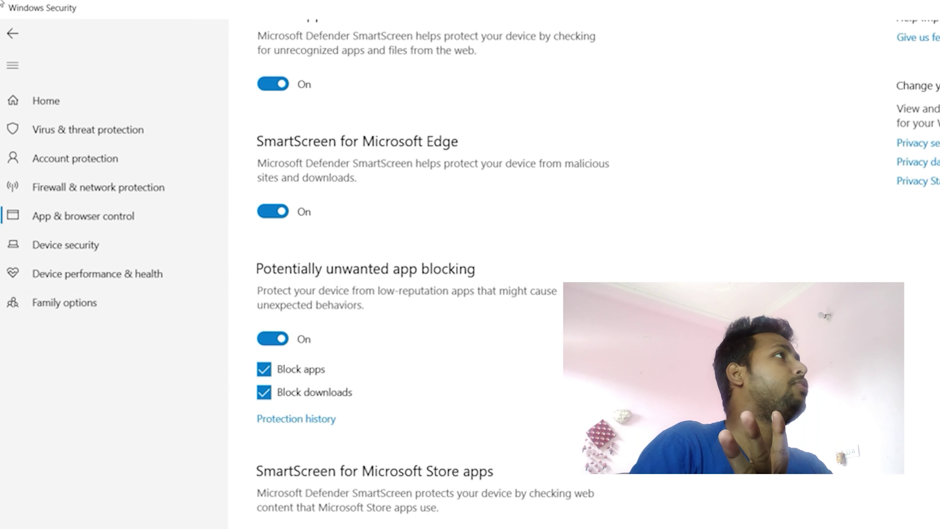
click(85, 98)
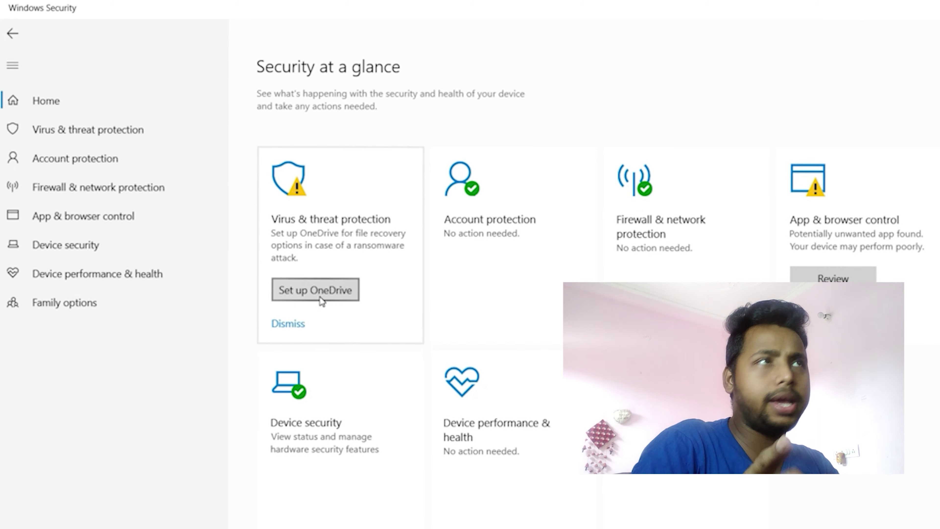
- Dismiss the OneDrive warning on Virus & threat protection and close Windows Security
click(279, 327)
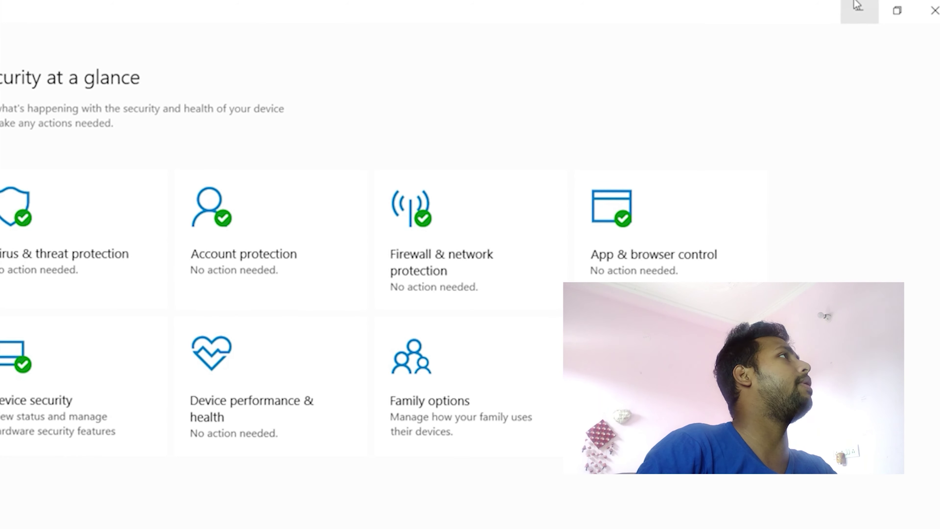
click(933, 15)
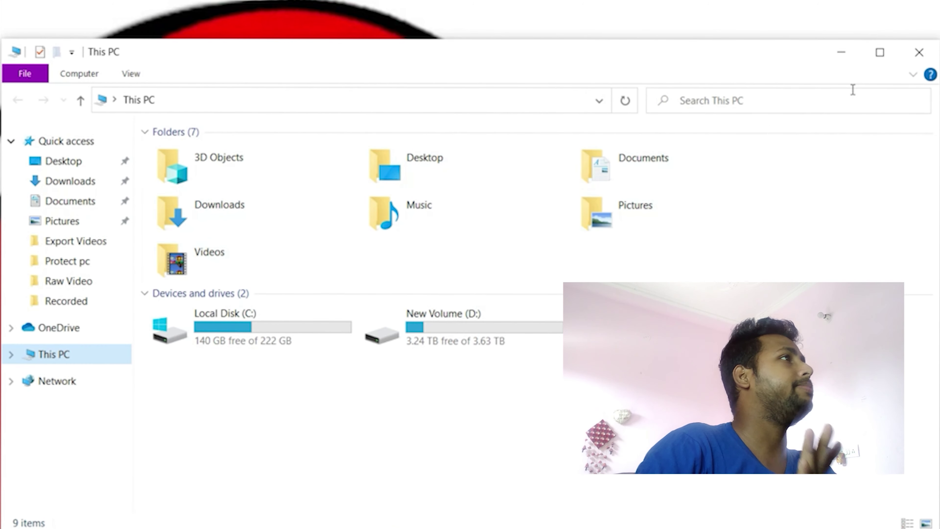
click(847, 56)
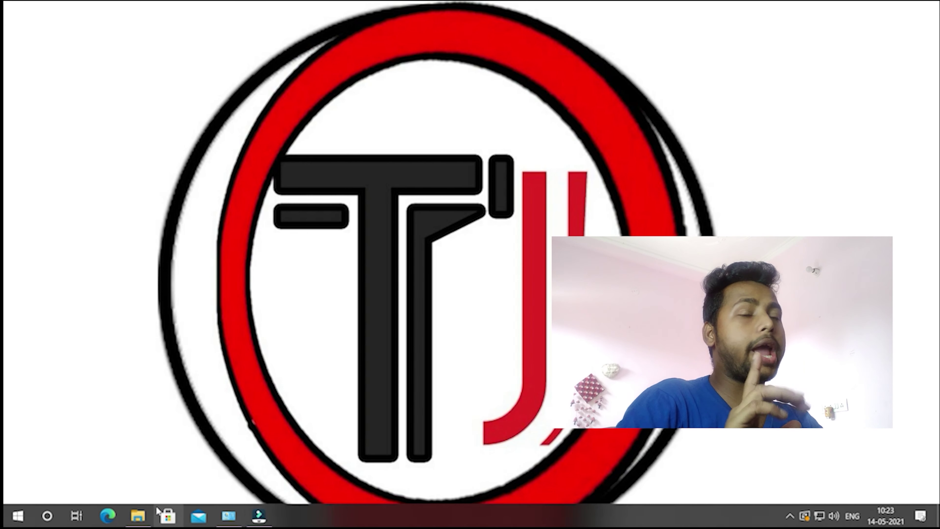
mouse_move(152, 510)
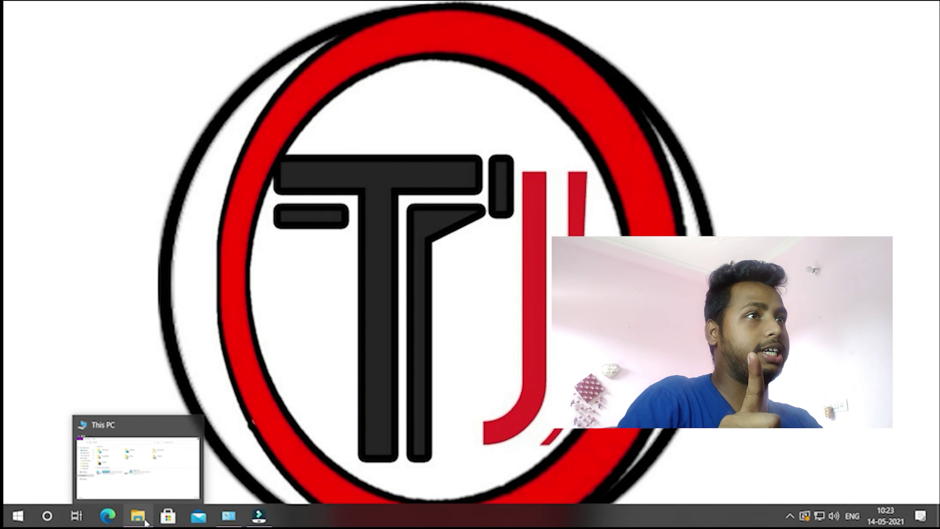
click(160, 494)
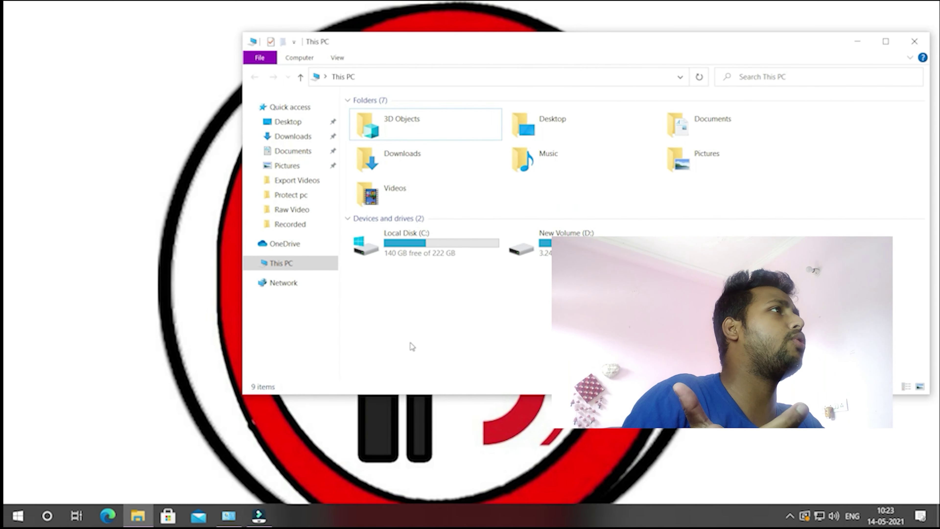
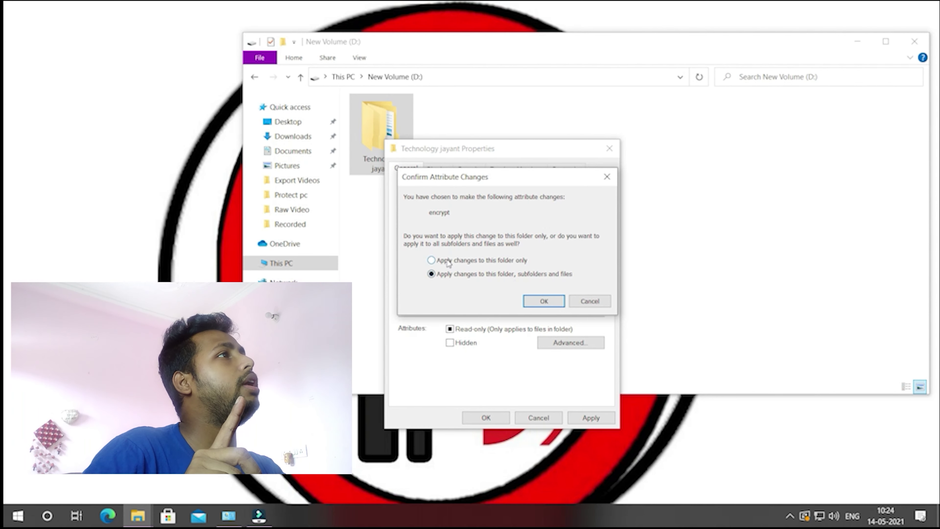
- Confirm encrypting only the Technology jayant folder and close its Properties dialog
click(551, 301)
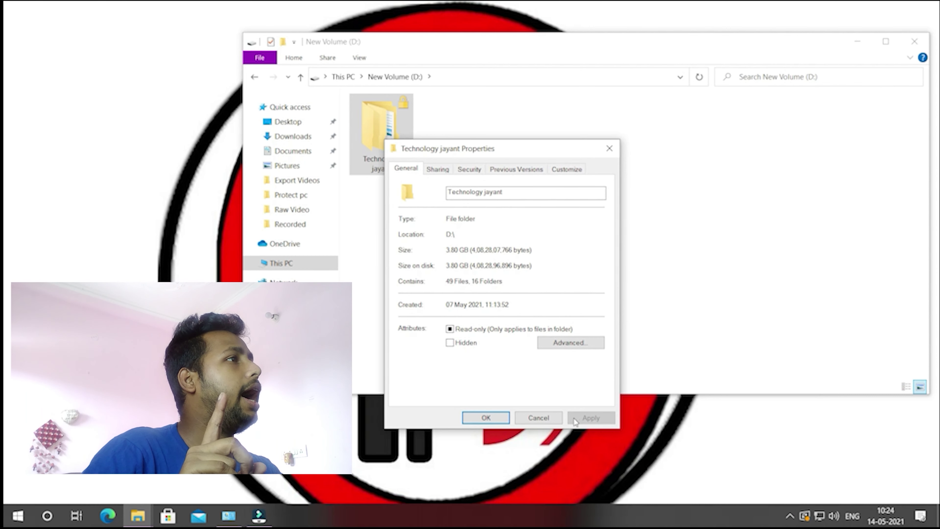
click(488, 417)
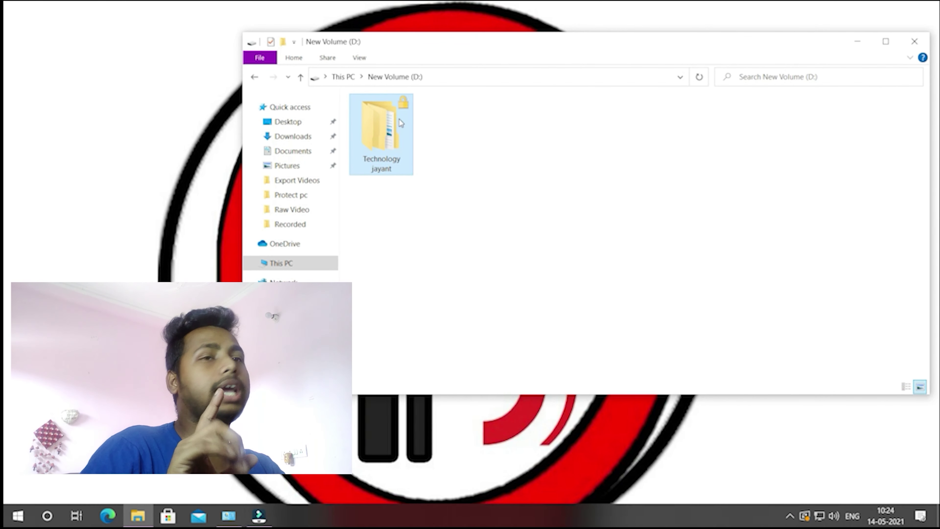
mouse_move(399, 117)
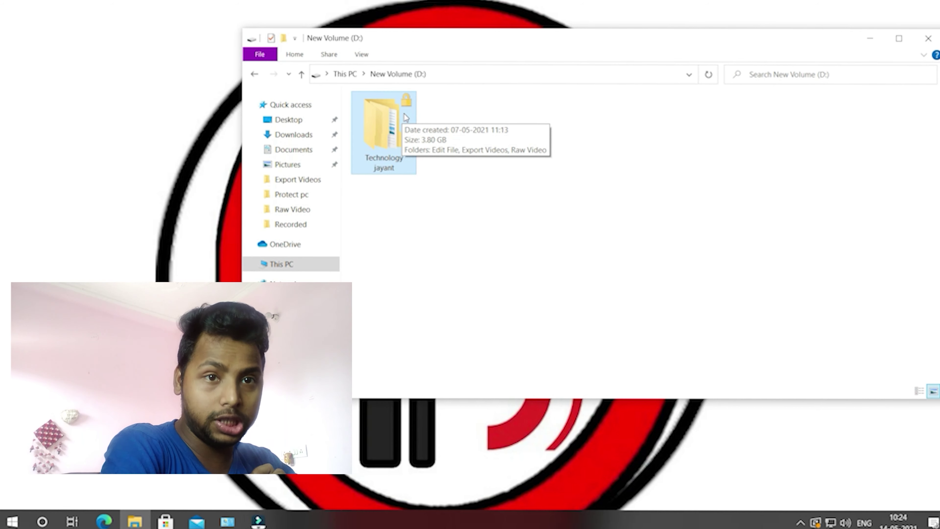
- Browse from Protect pc through This PC into New Volume (D:) and its Technology jayant folder, then back
click(307, 195)
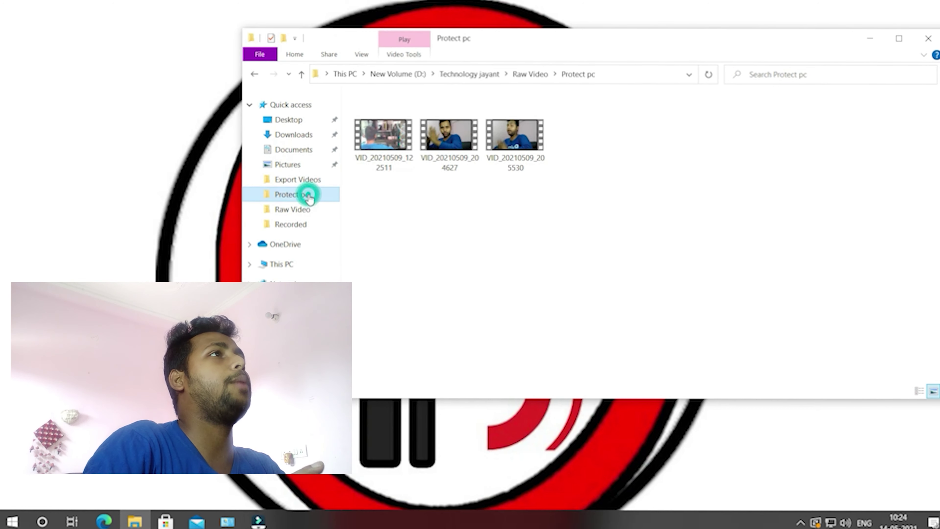
click(282, 264)
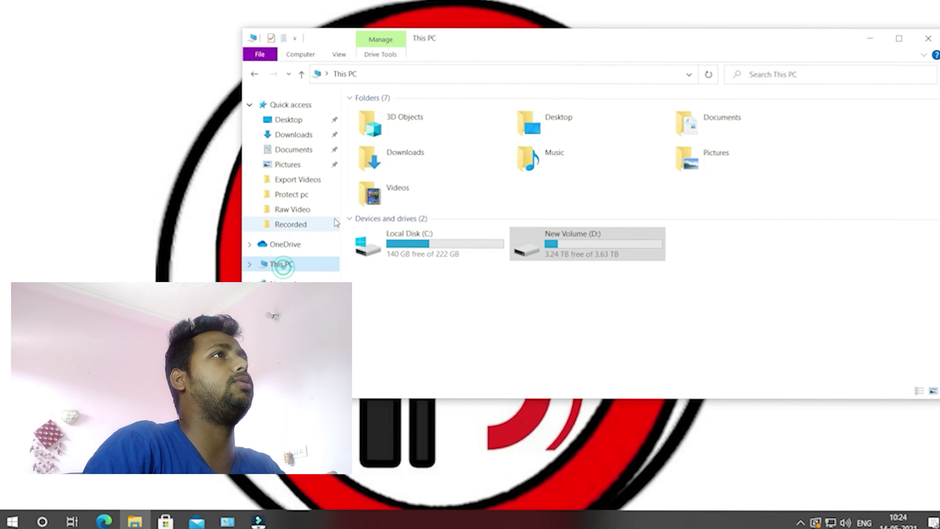
double_click(588, 238)
double_click(385, 128)
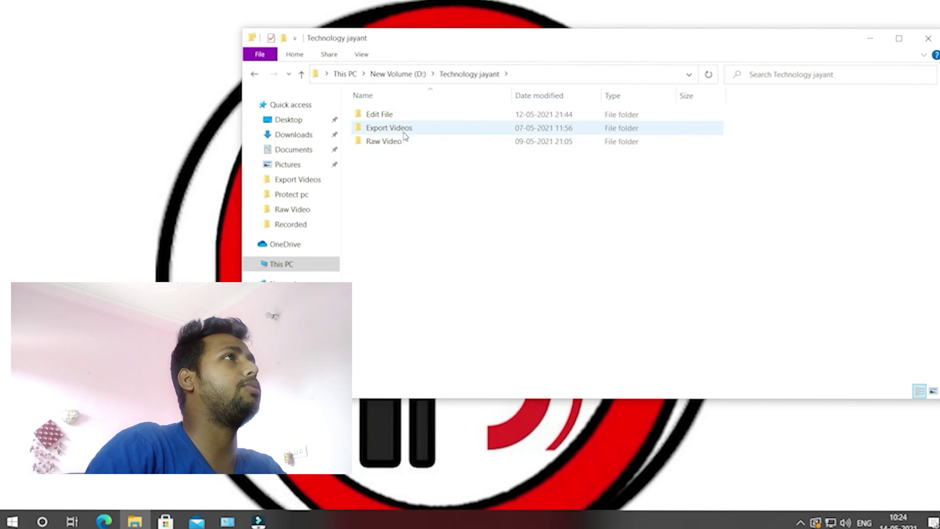
click(254, 75)
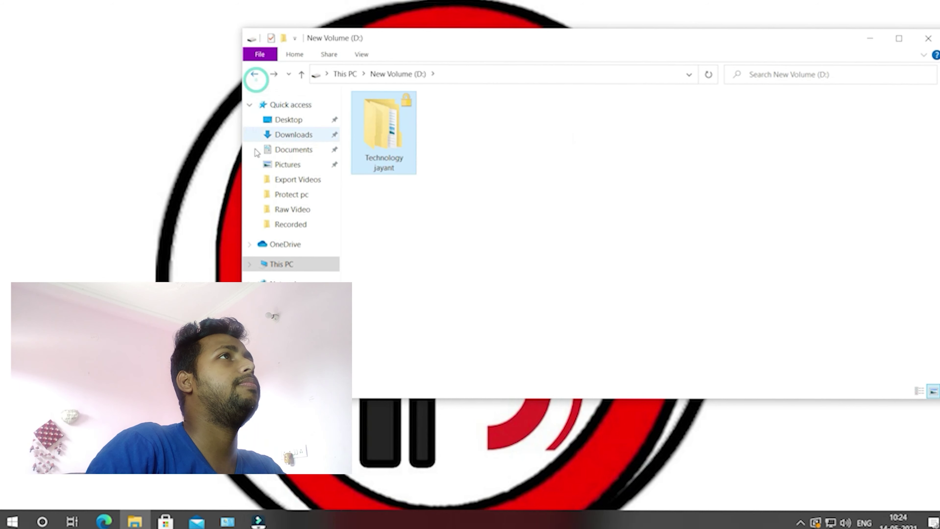
- Navigate Documents > Adobe > Premiere Pro > 14.0 and try opening the AMERequestDB file
click(283, 150)
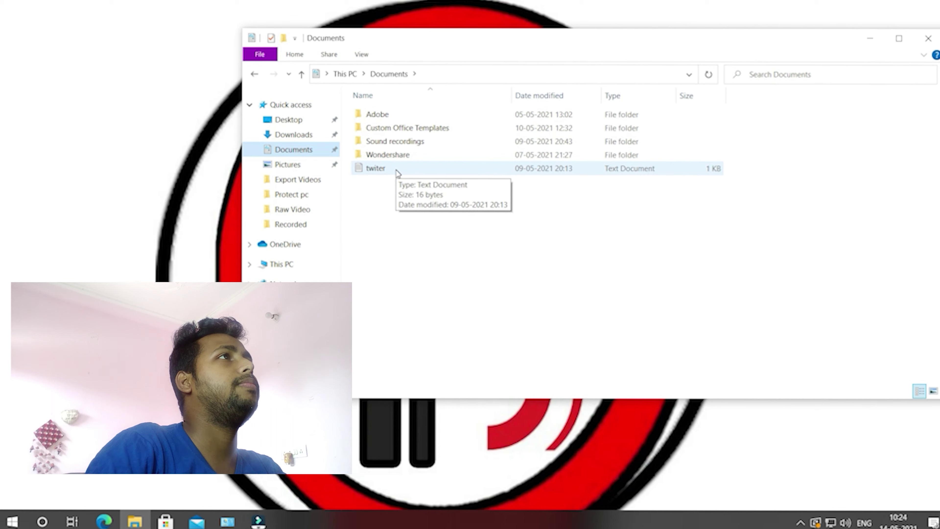
double_click(389, 142)
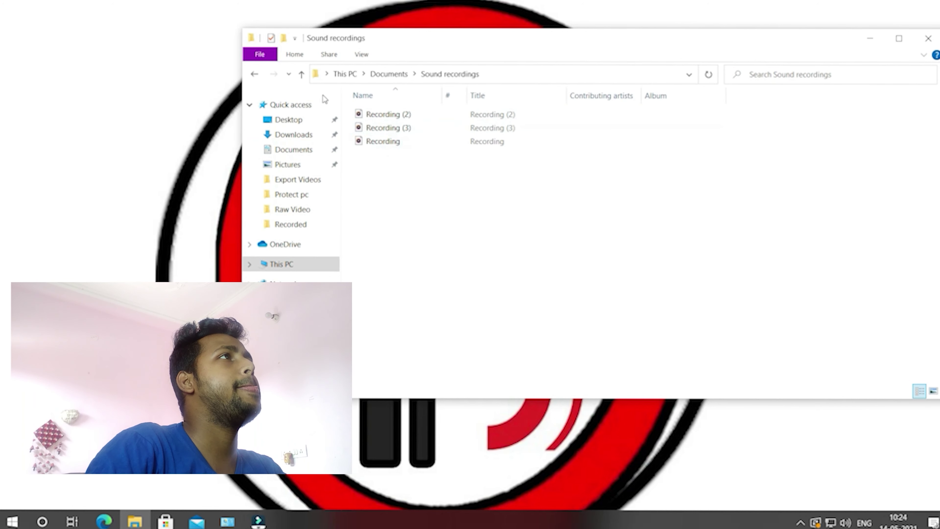
click(255, 74)
double_click(371, 116)
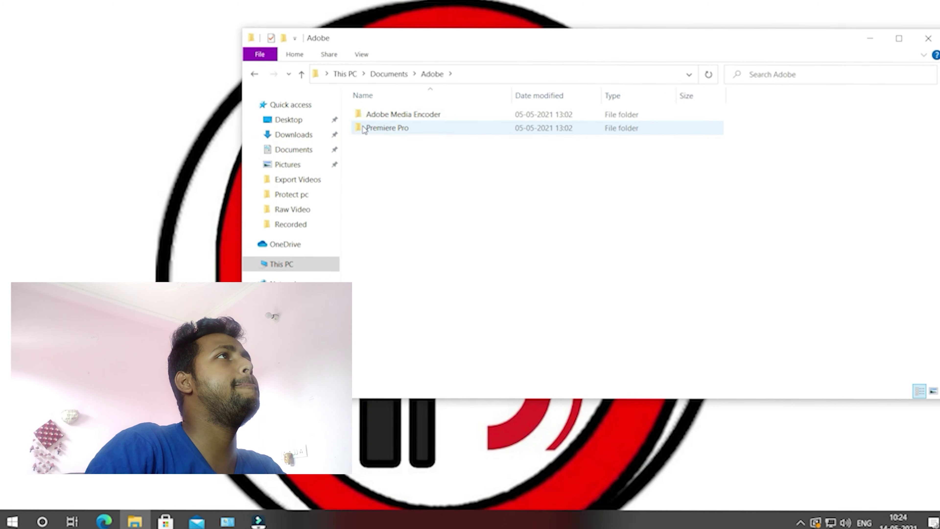
double_click(370, 128)
double_click(375, 115)
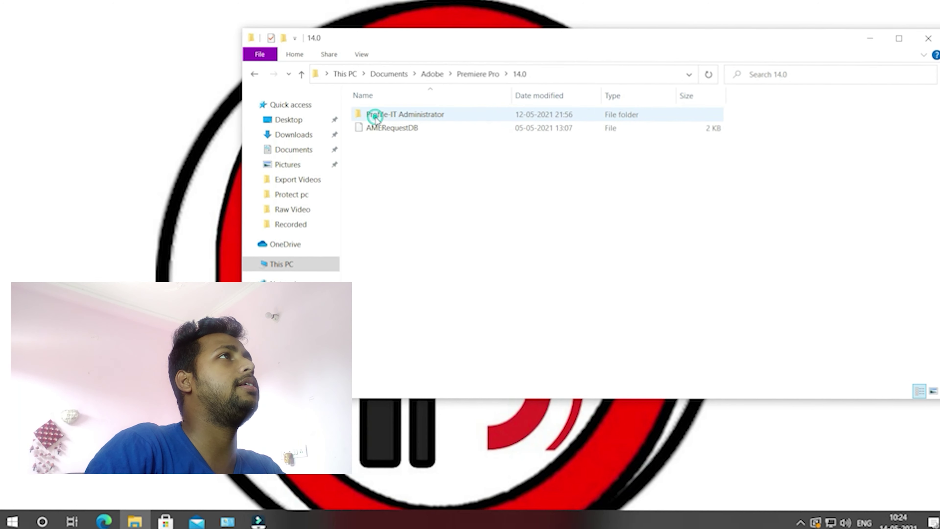
double_click(378, 129)
- Open AMERequestDB with Notepad, then select and deselect the text on lines 2 and 3
right_click(379, 129)
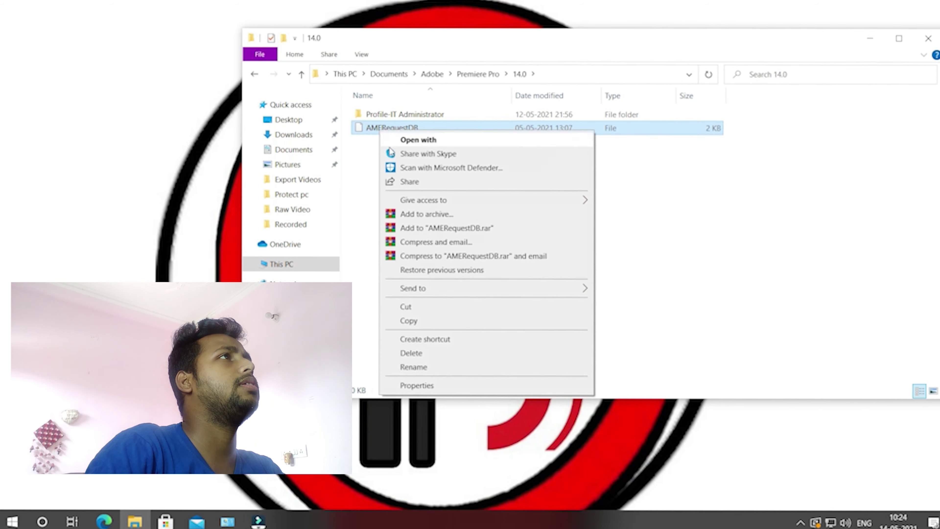
click(472, 141)
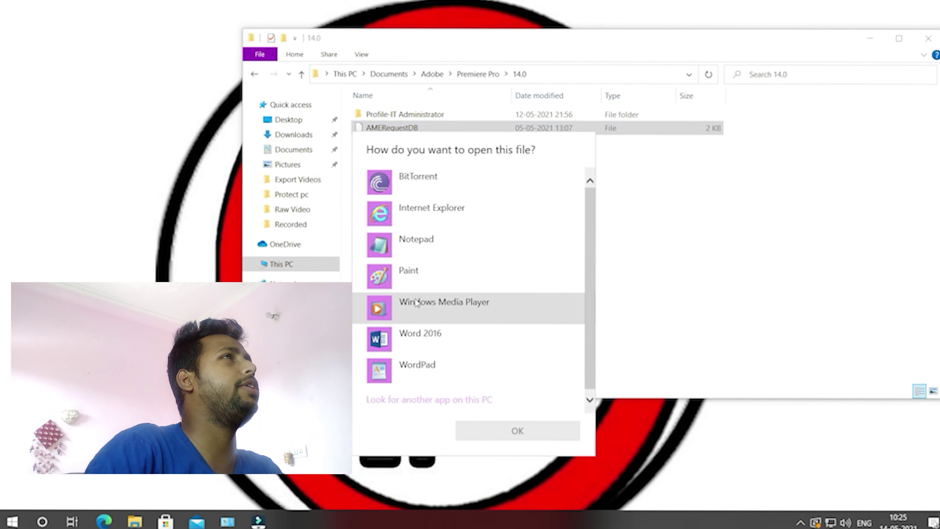
click(418, 254)
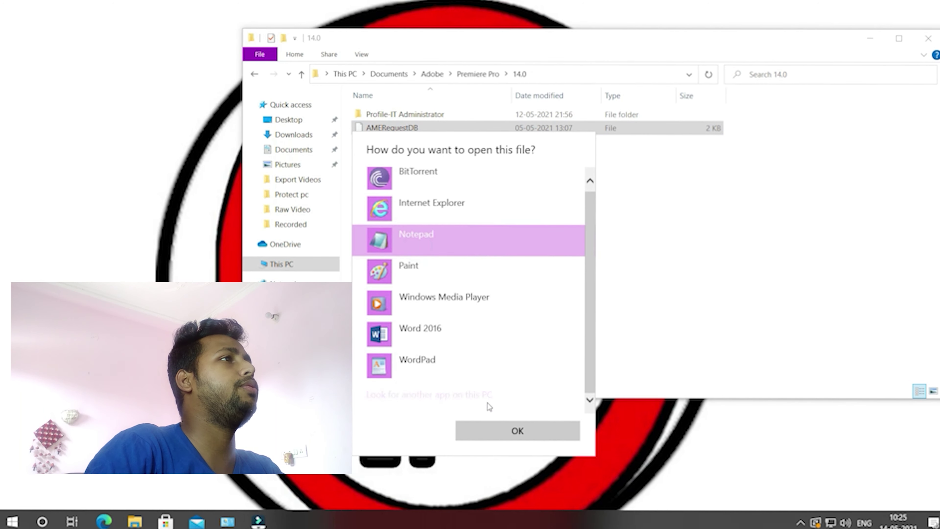
click(528, 434)
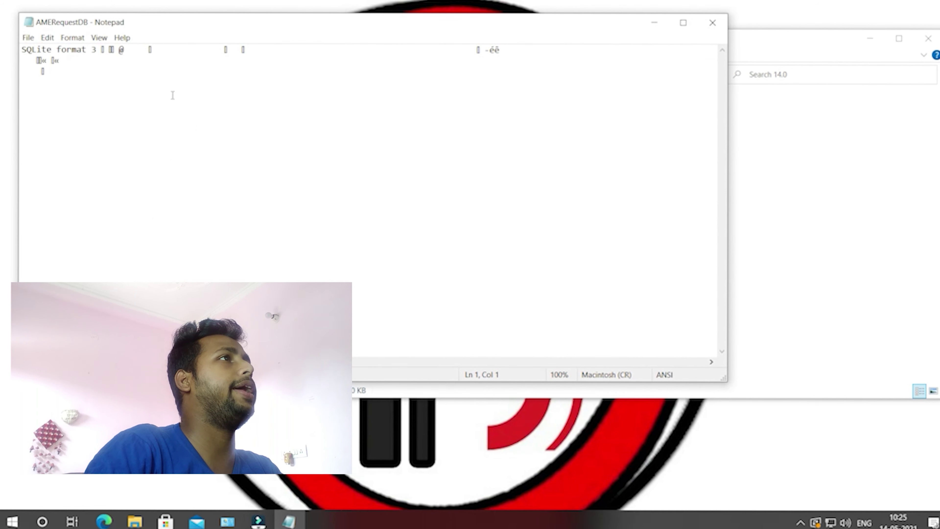
mouse_move(32, 61)
mouse_down()
mouse_move(74, 60)
mouse_move(46, 71)
mouse_up()
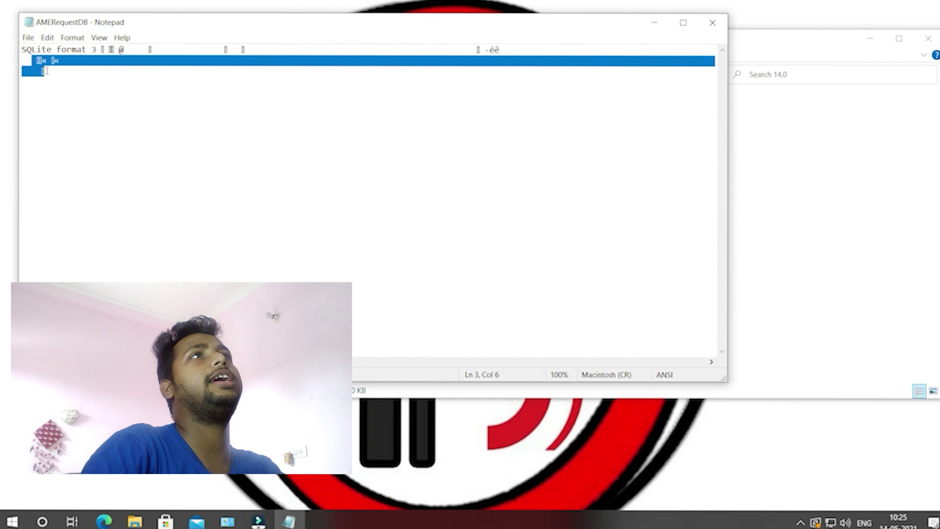
click(111, 79)
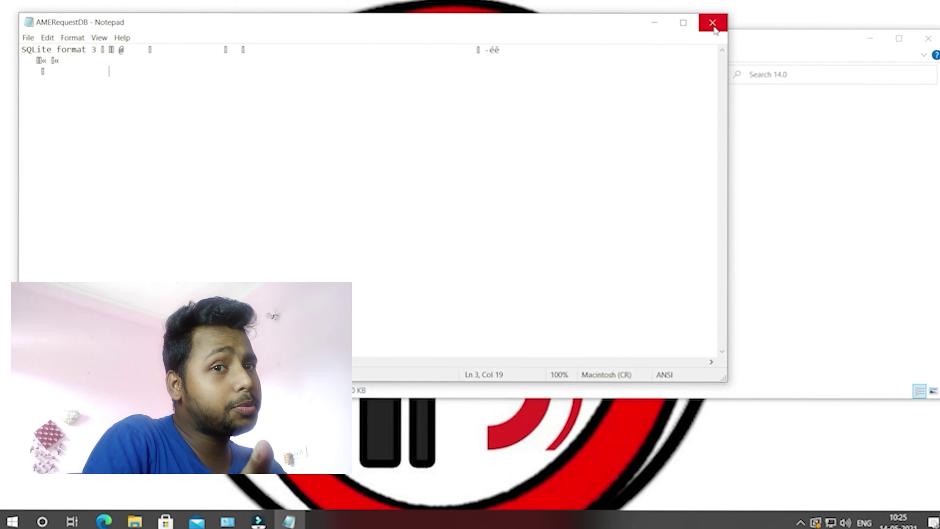
- Close Notepad and File Explorer, refresh the desktop twice, and bring up the Start menu
click(714, 29)
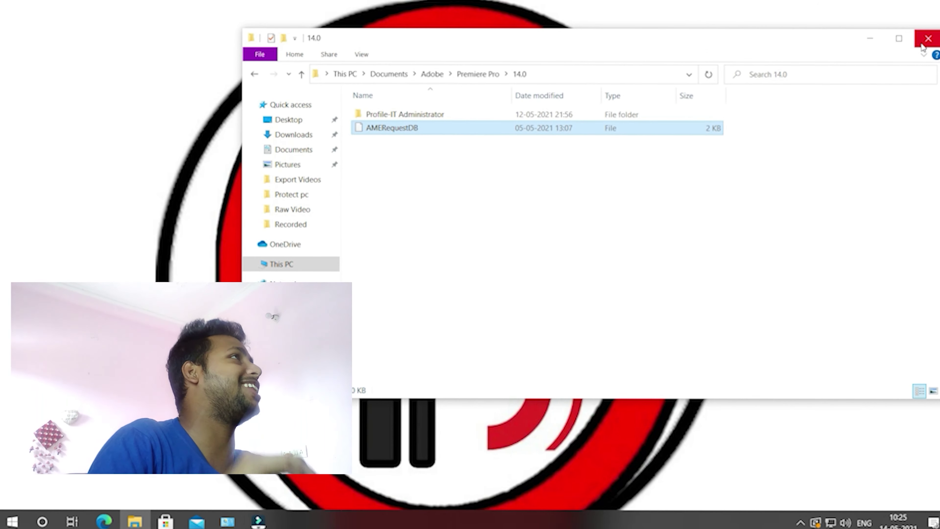
click(921, 39)
right_click(495, 103)
click(514, 140)
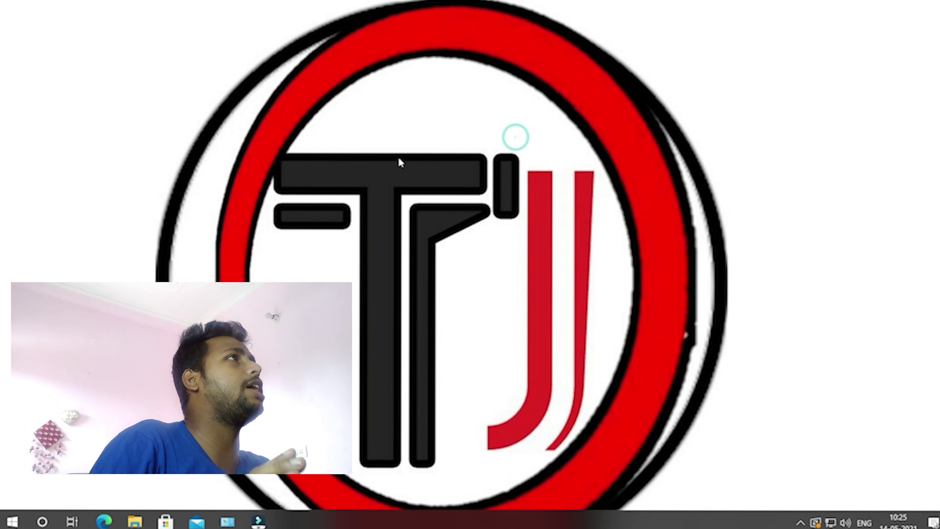
right_click(399, 157)
click(428, 195)
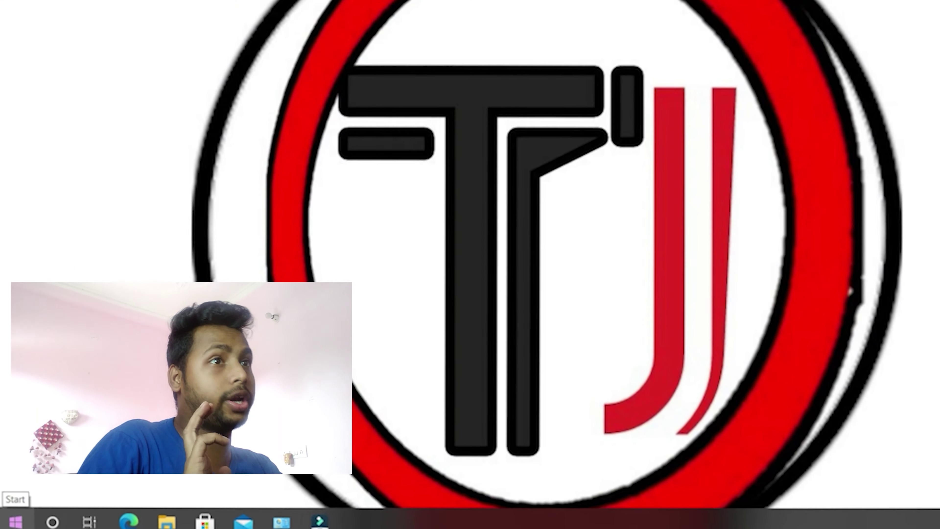
click(16, 521)
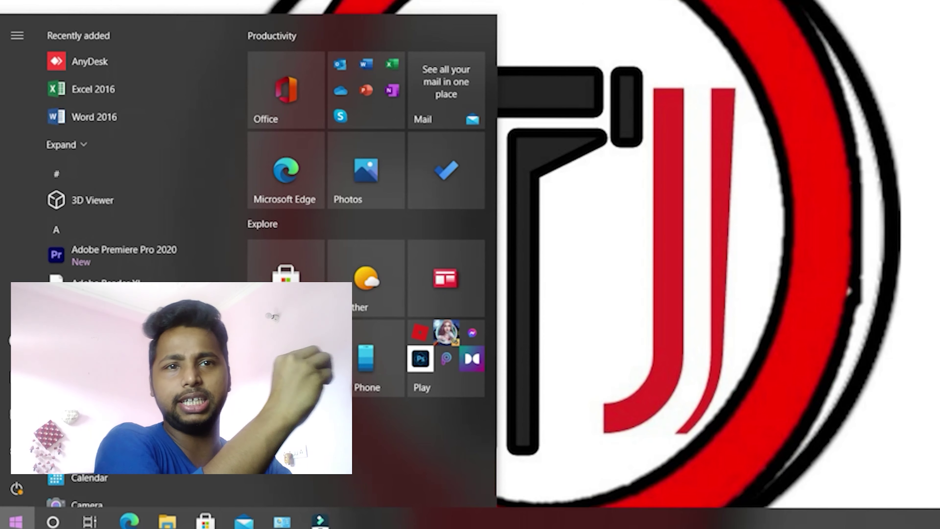
- Search 'sto' from Start and go to the Storage settings page
mouse_move(2, 467)
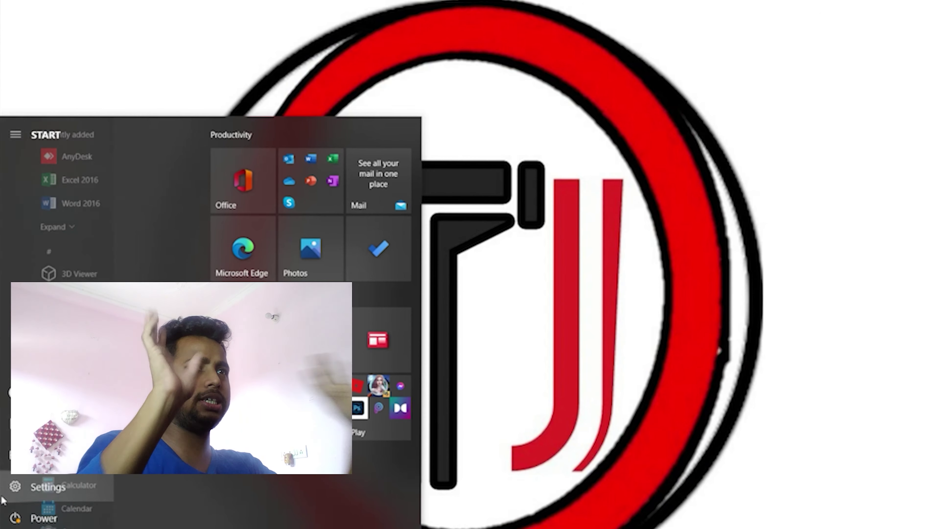
click(3, 498)
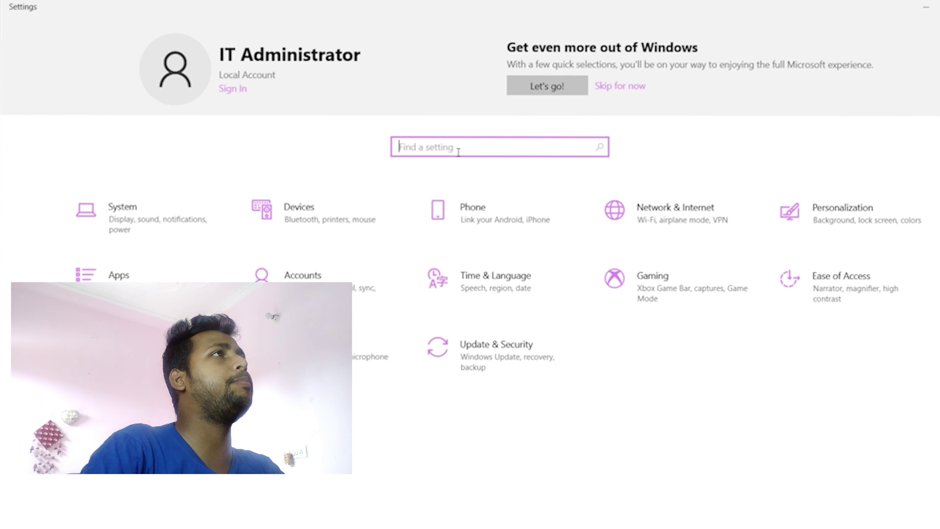
text(stor)
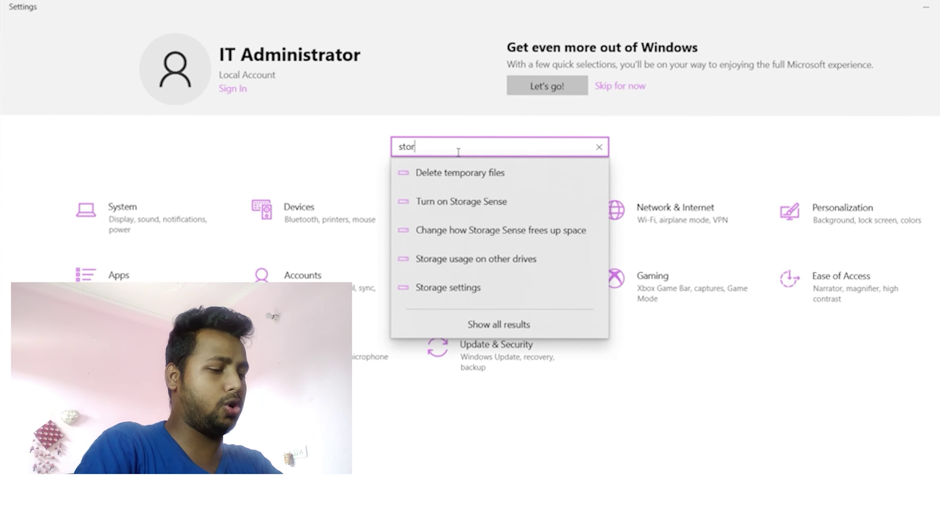
click(469, 288)
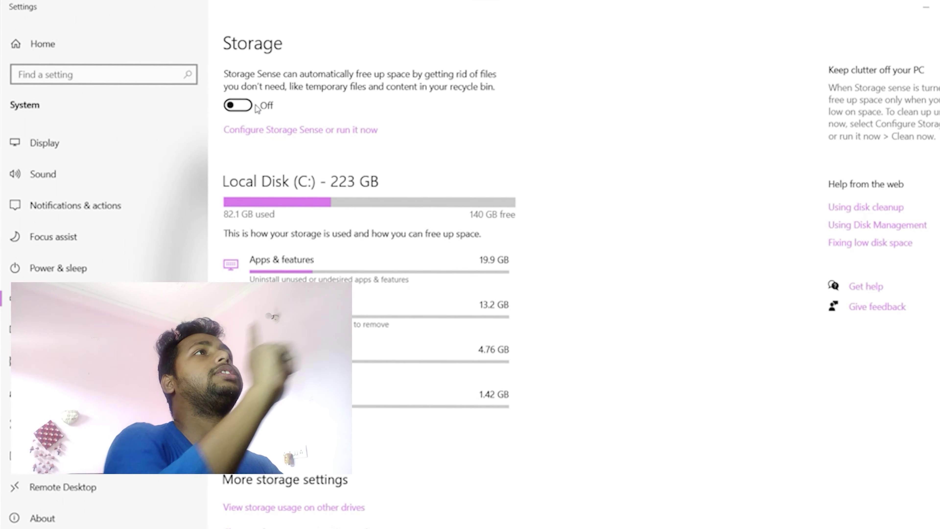
- Switch Storage Sense on and scroll through the Storage page's drive usage
click(250, 108)
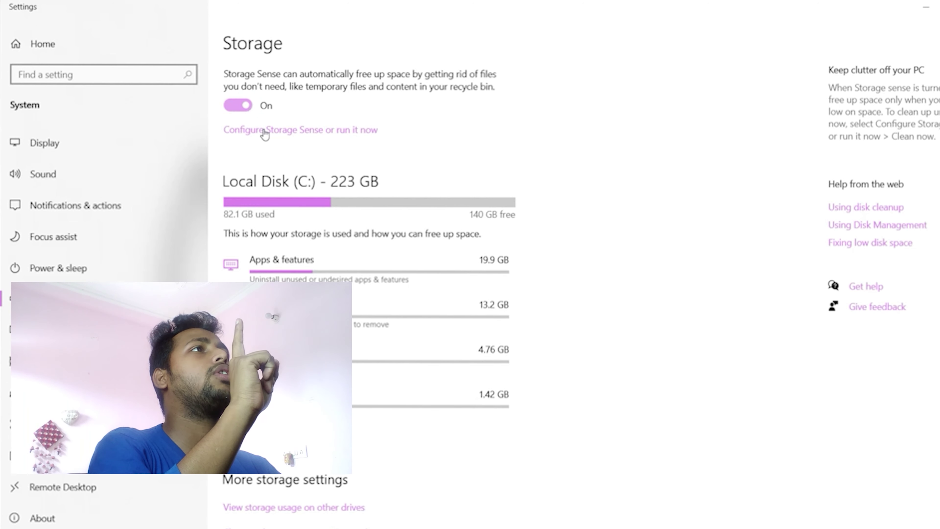
scroll(265, 135, down, 2)
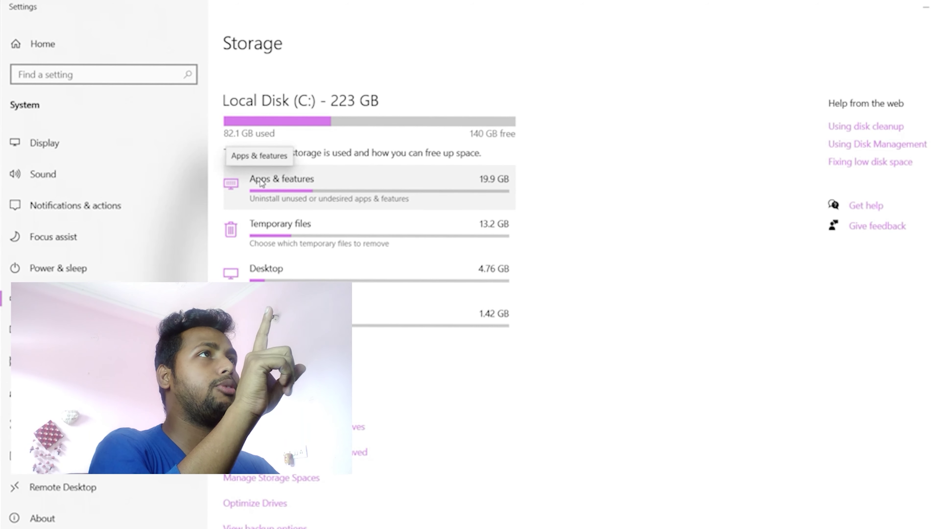
scroll(262, 181, down, 2)
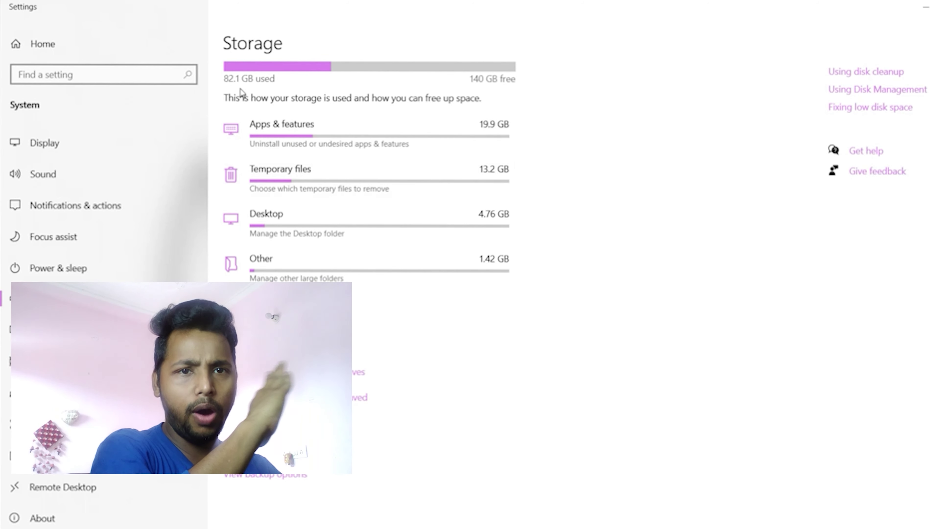
scroll(303, 257, up, 5)
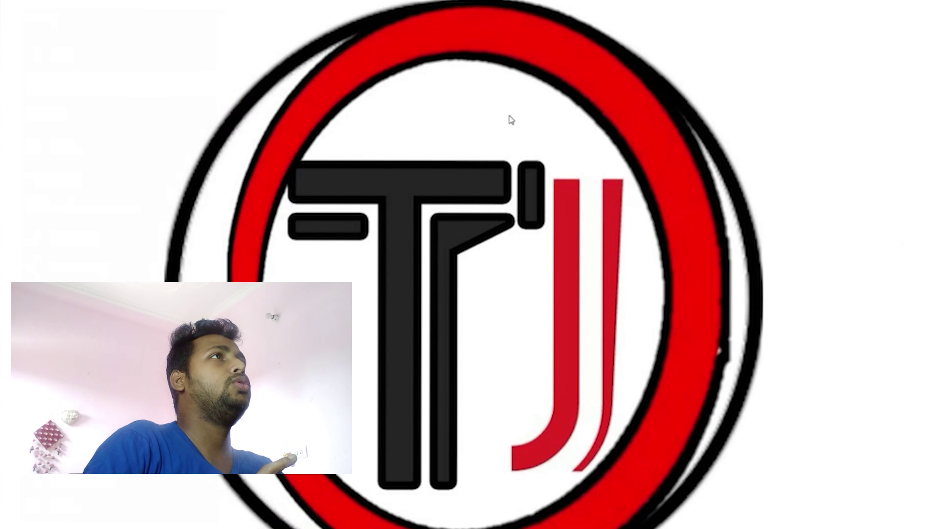
- Refresh the desktop from its context menu and bring up the Start menu with the Windows key
right_click(510, 114)
click(546, 155)
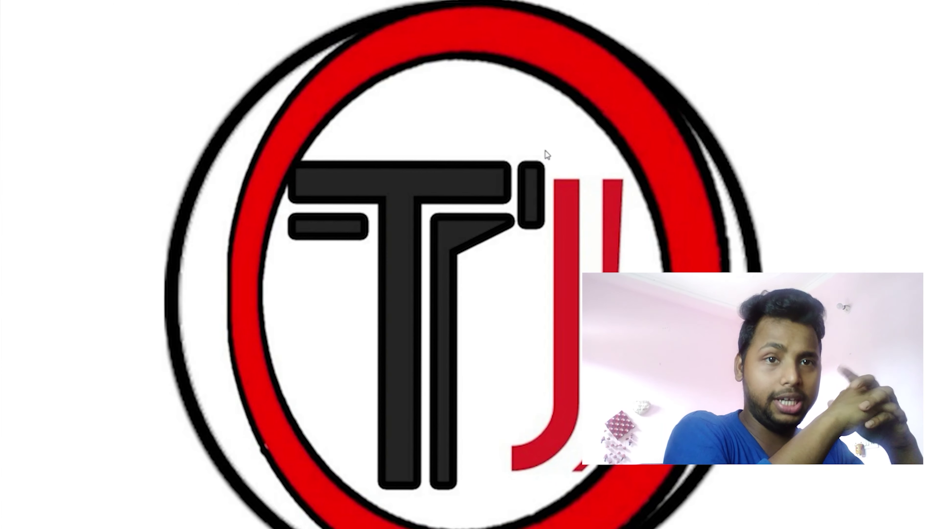
key(super)
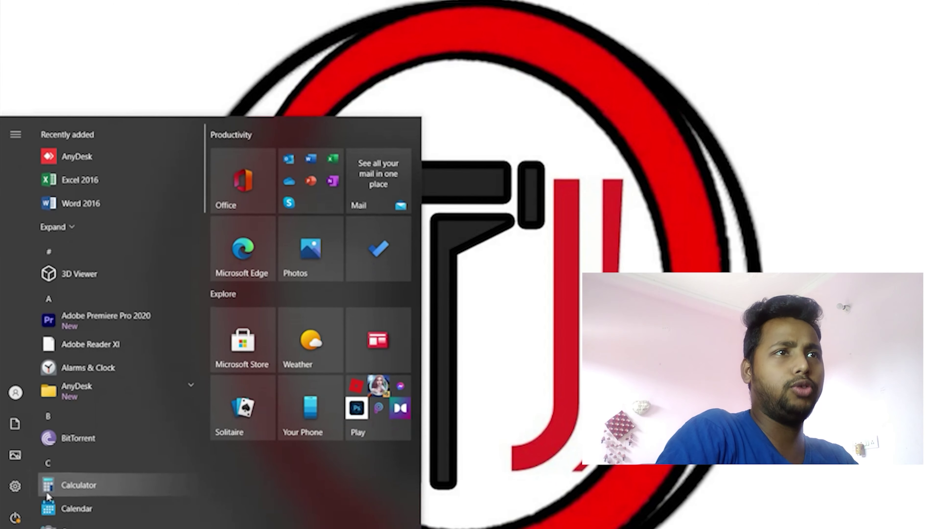
- Launch Settings, enter Privacy, and scroll the sidebar to the Account info page
click(23, 490)
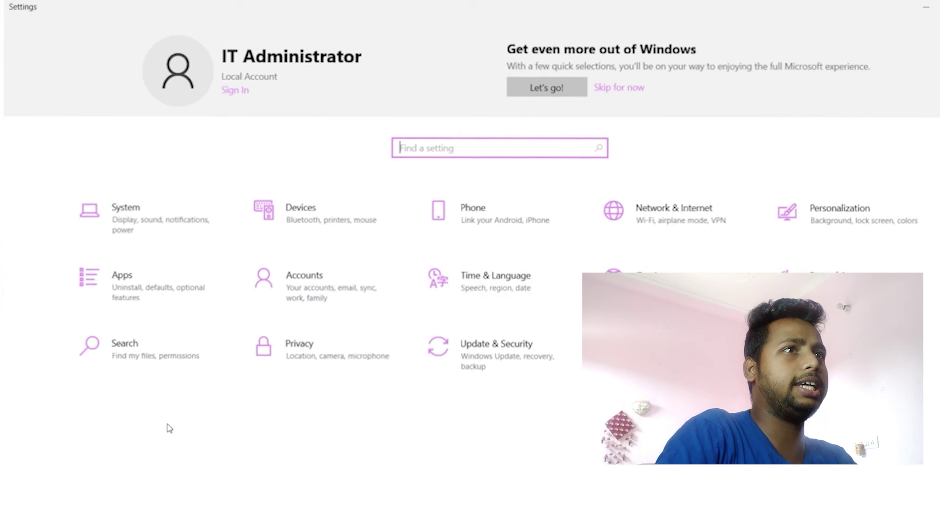
click(314, 361)
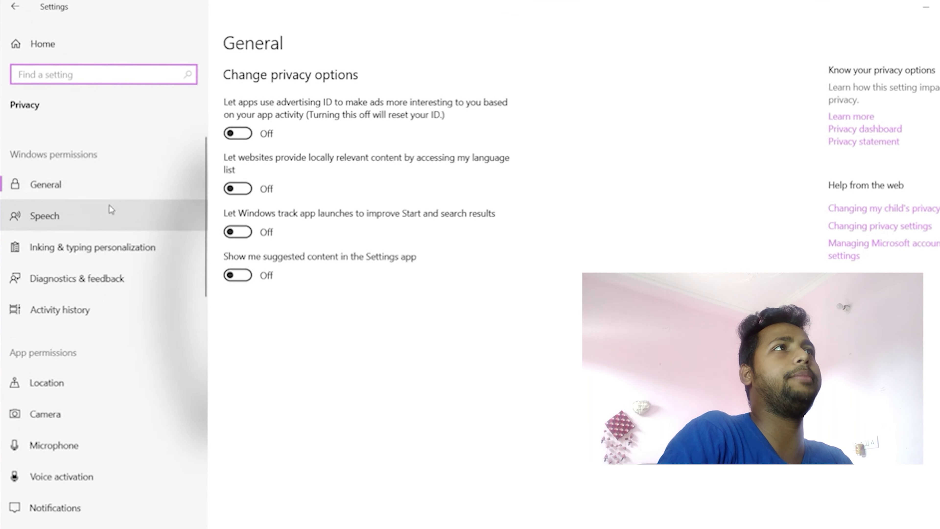
scroll(90, 331, down, 2)
scroll(89, 329, down, 5)
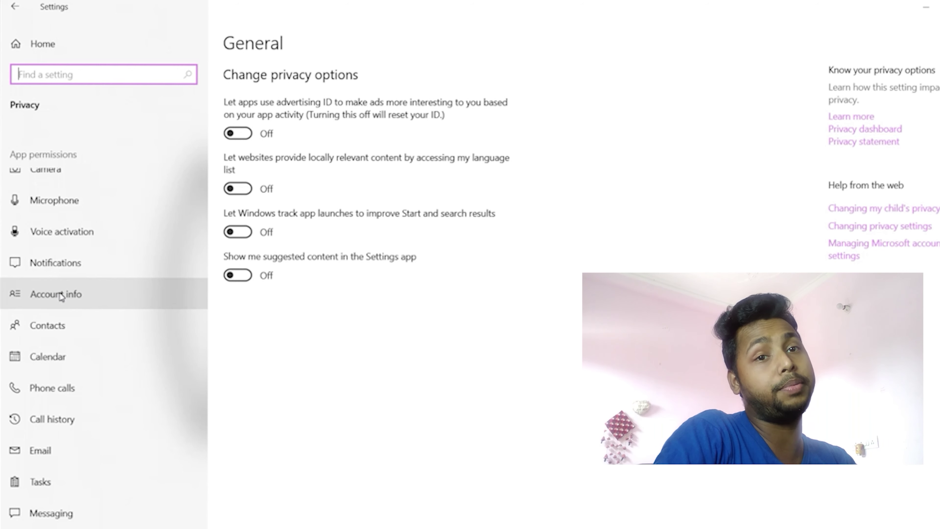
click(61, 294)
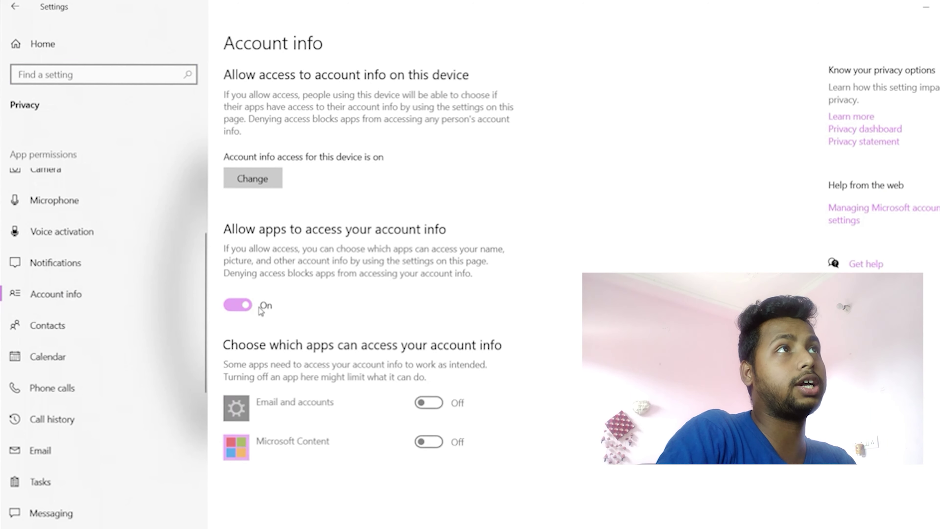
- Turn off app access to account info and contacts, and try turning off phone calls
click(241, 306)
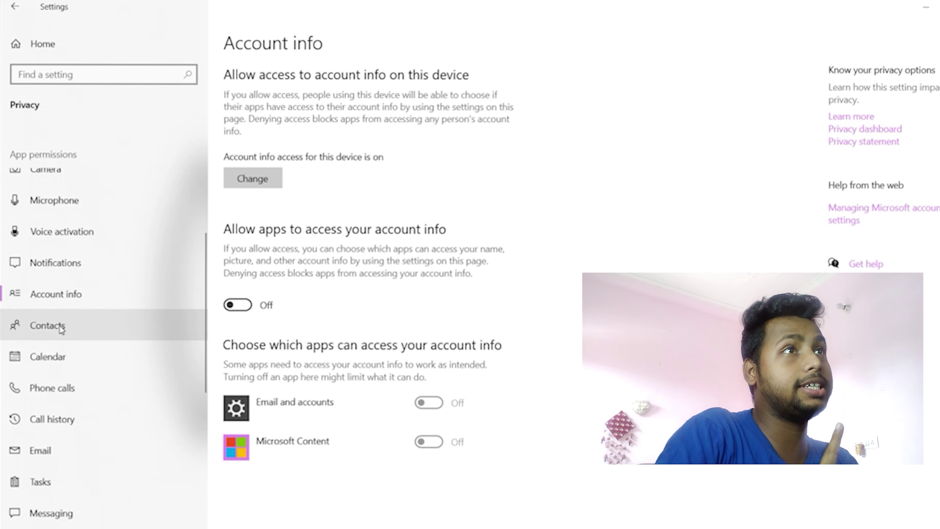
click(57, 333)
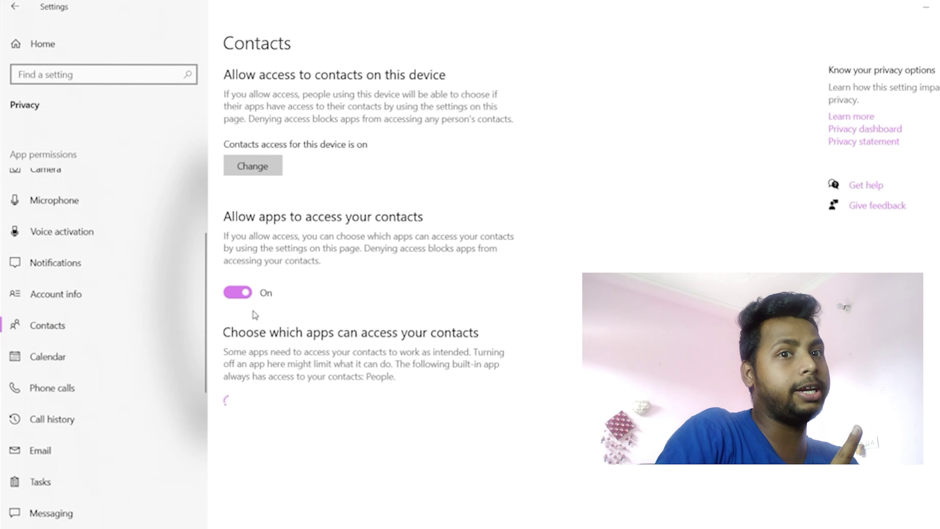
click(244, 295)
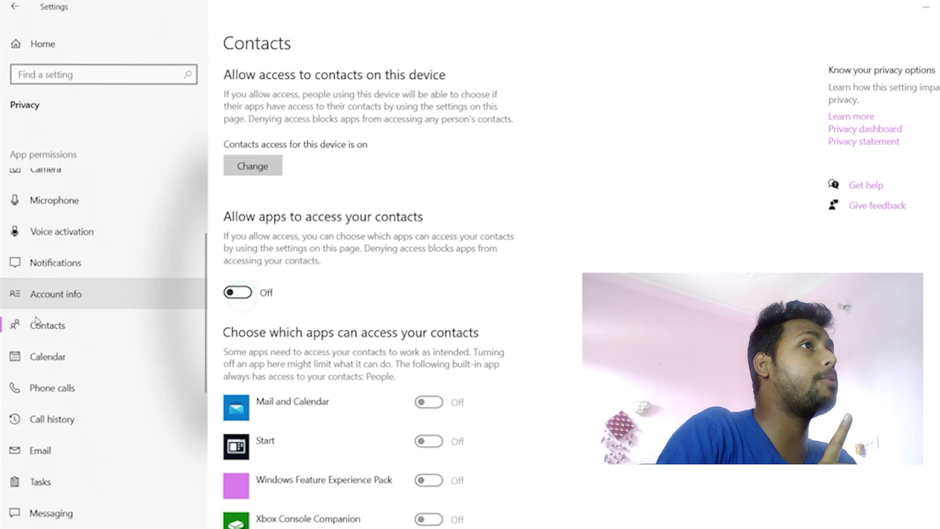
scroll(42, 330, down, 2)
click(46, 328)
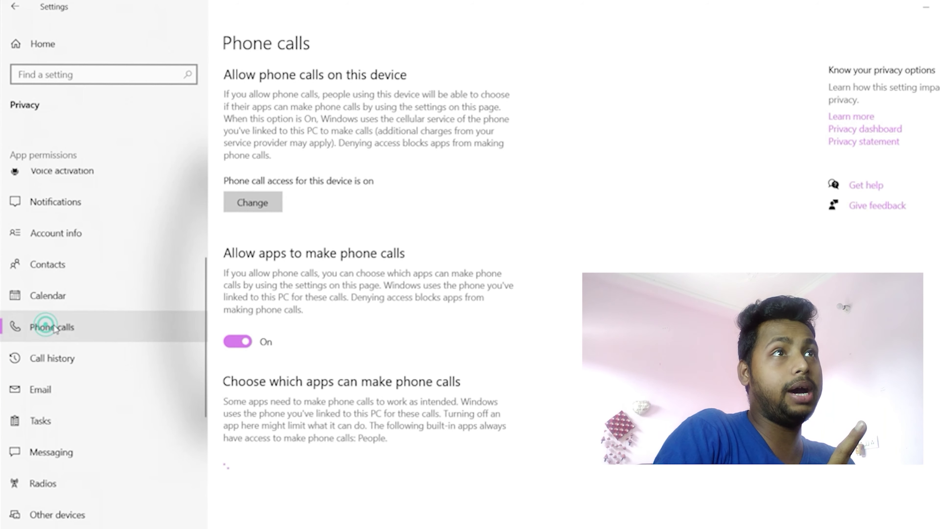
click(231, 348)
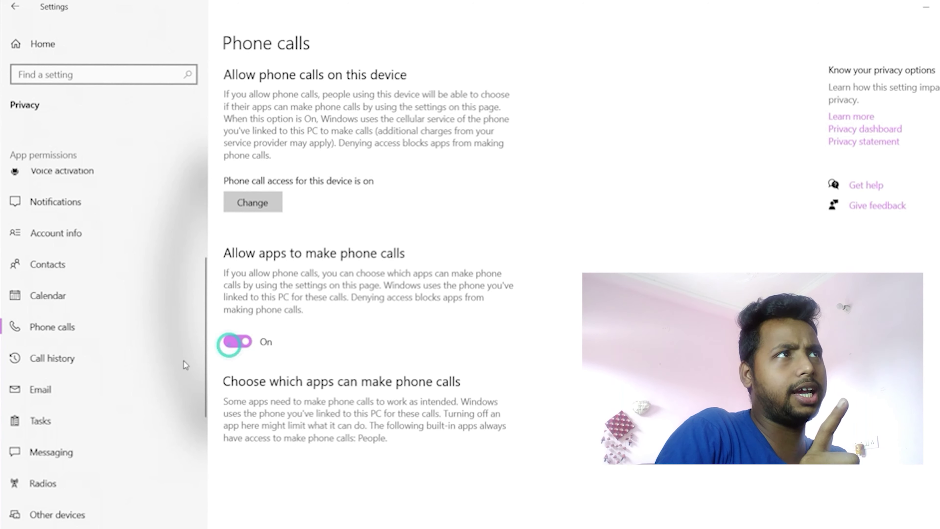
- Visit Call history, then turn off app access to email and messaging
click(99, 362)
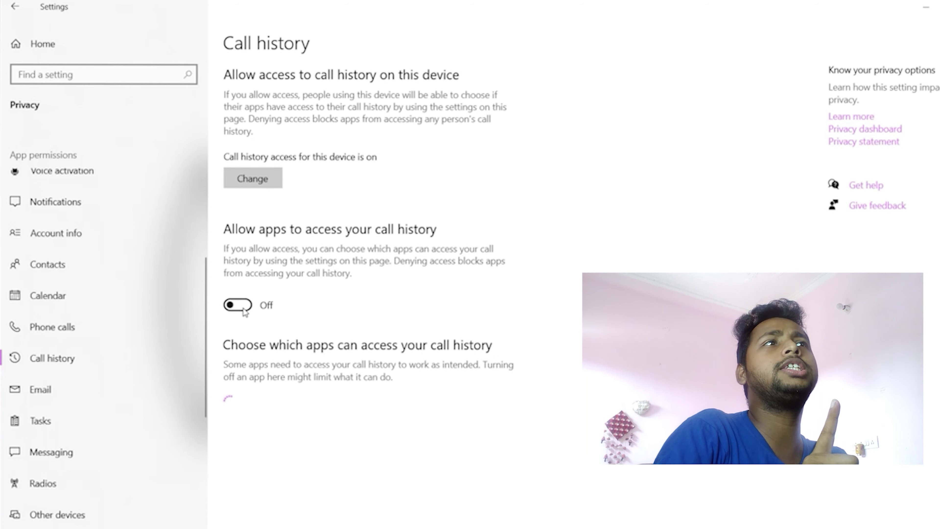
scroll(137, 351, down, 4)
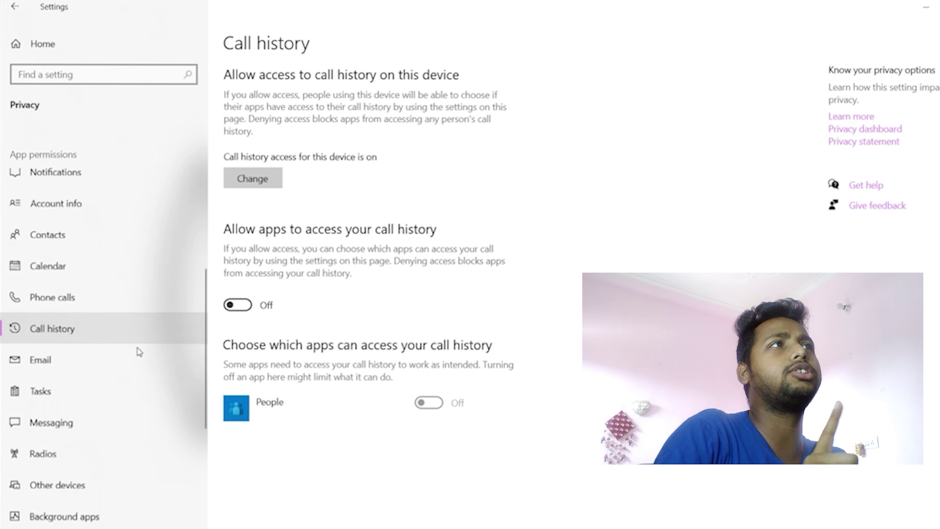
click(107, 276)
click(233, 293)
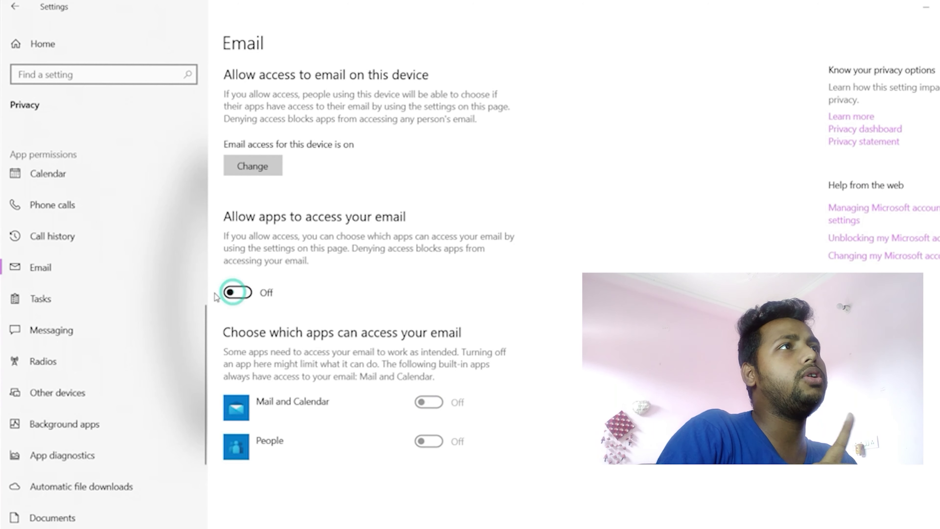
click(97, 329)
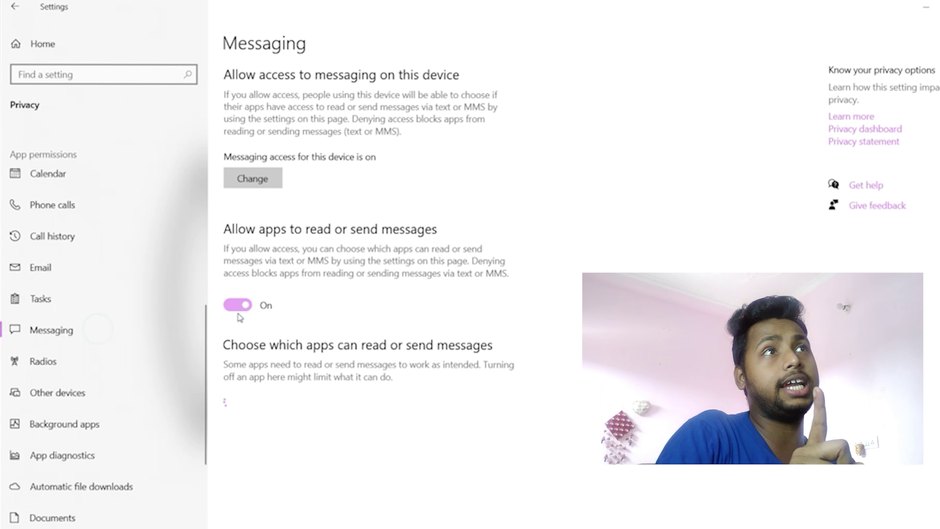
click(238, 309)
- Pass Automatic file downloads and turn off app access to the documents library
scroll(45, 351, down, 2)
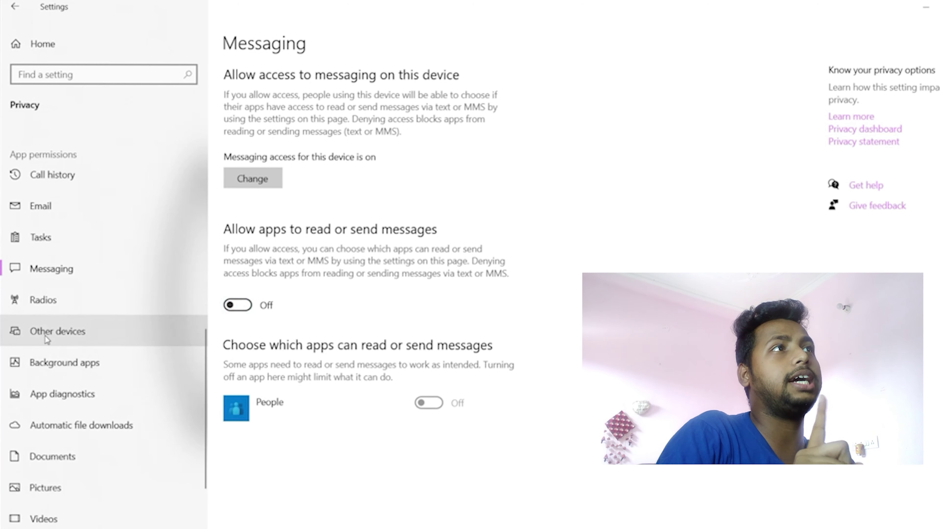
click(46, 438)
click(47, 458)
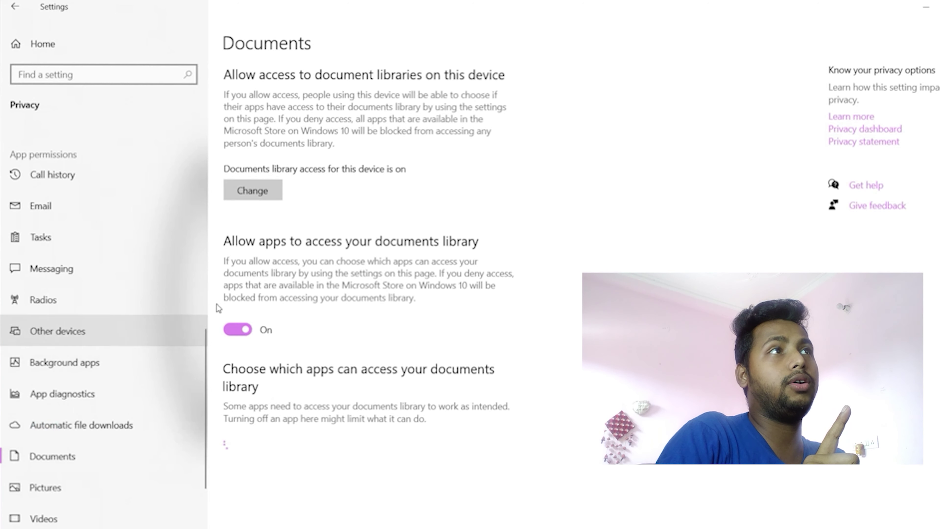
click(234, 333)
scroll(92, 411, down, 2)
- Block apps from the pictures library and bring up the Videos privacy page
click(69, 426)
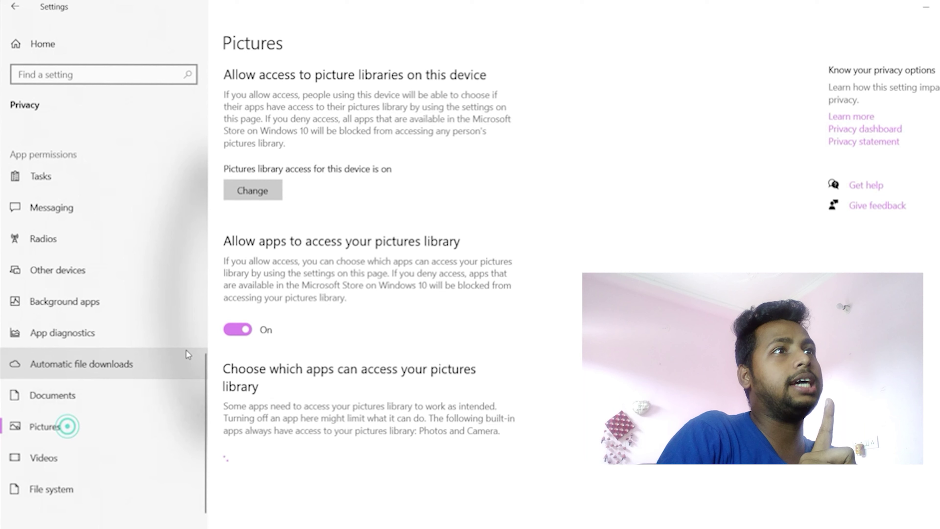
click(233, 330)
scroll(122, 421, down, 1)
click(105, 425)
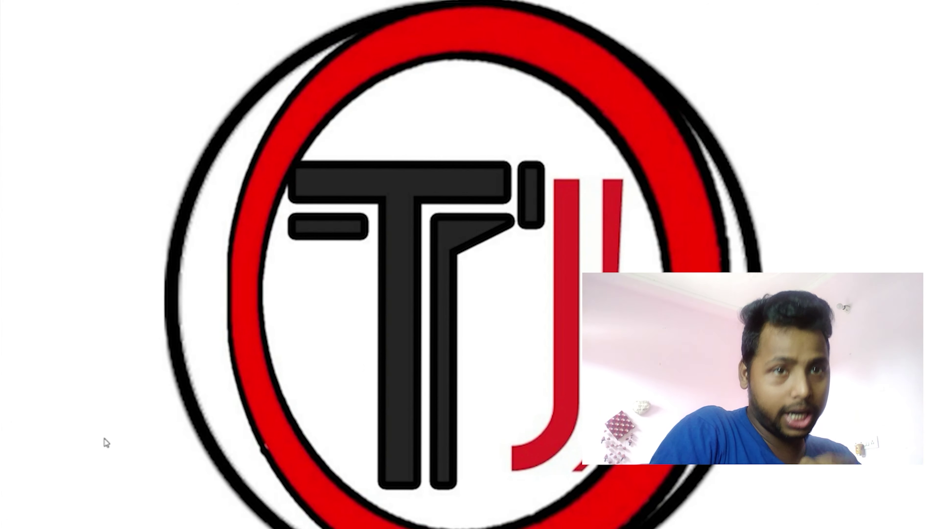
- From the Start menu, launch Settings and enter the Privacy General page
key(super)
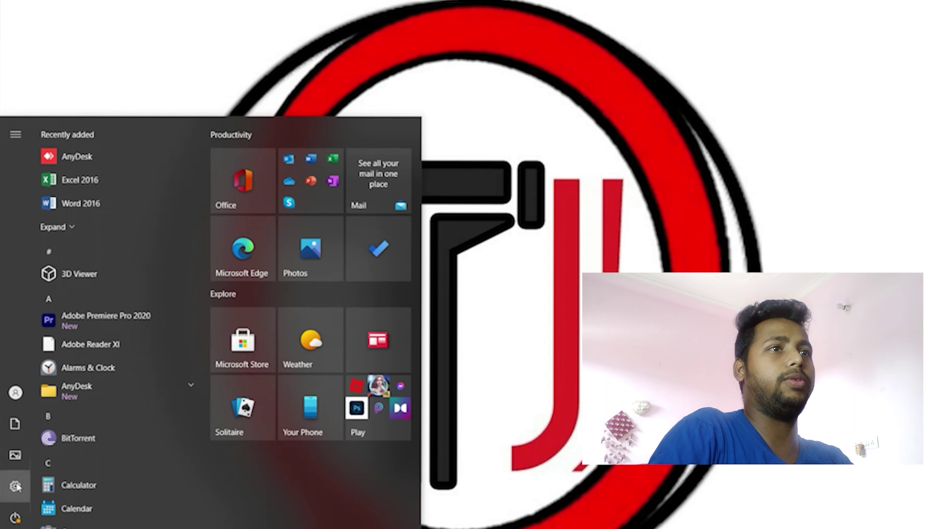
click(22, 483)
click(377, 366)
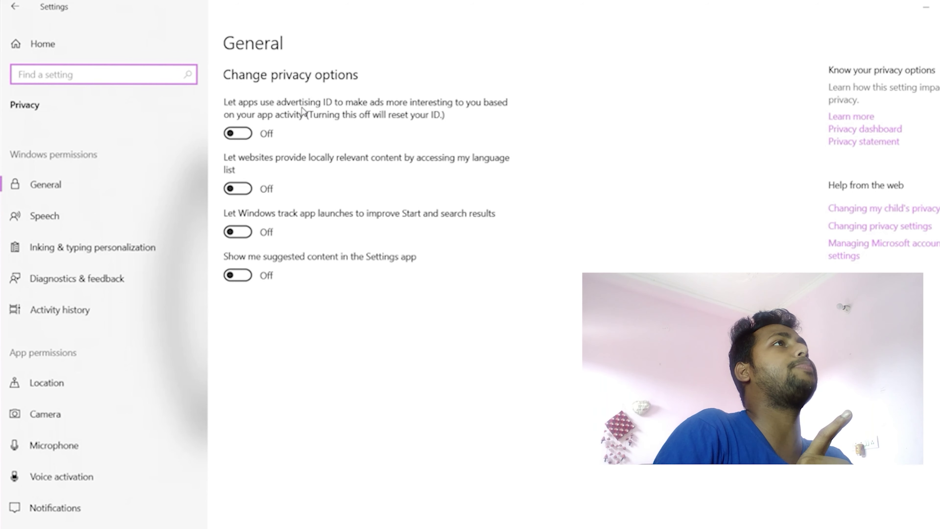
- Turn on advertising ID, website language list, app-launch tracking and suggested content, then refresh the desktop
click(240, 133)
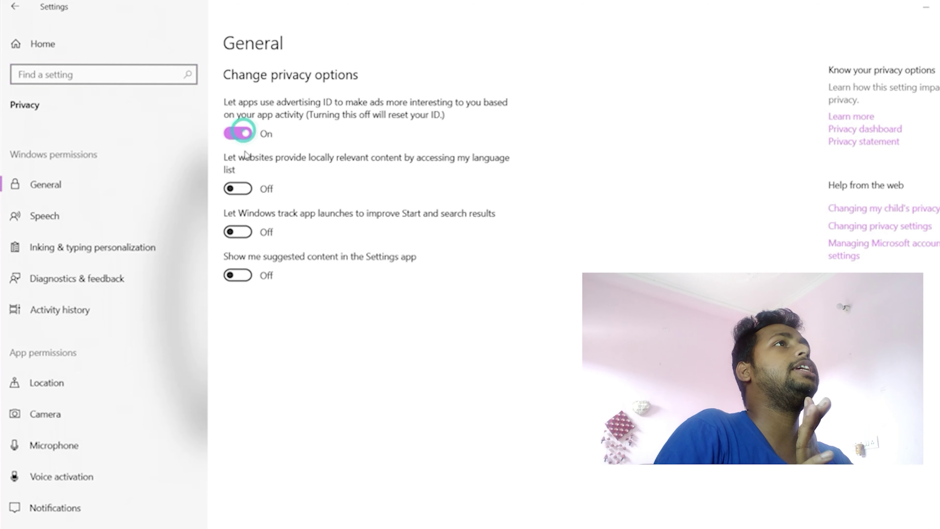
click(242, 189)
click(238, 232)
click(237, 275)
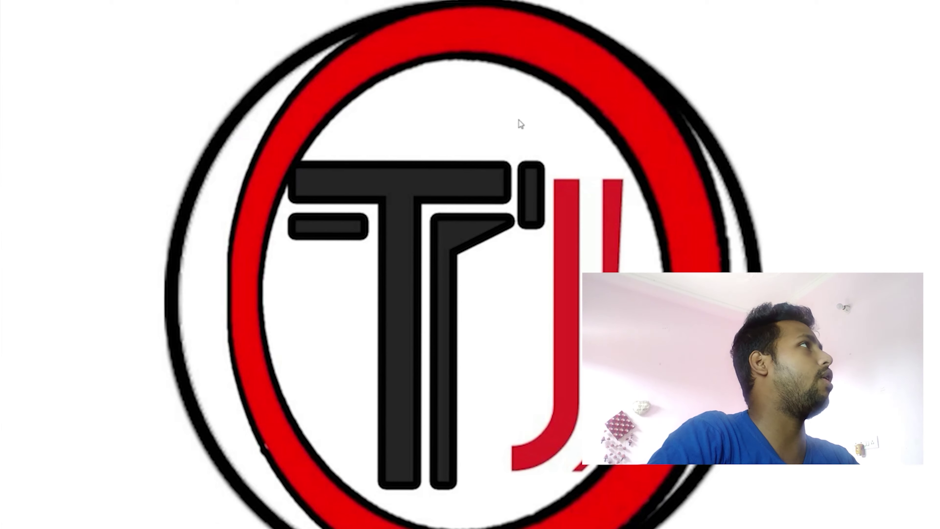
right_click(519, 120)
click(550, 164)
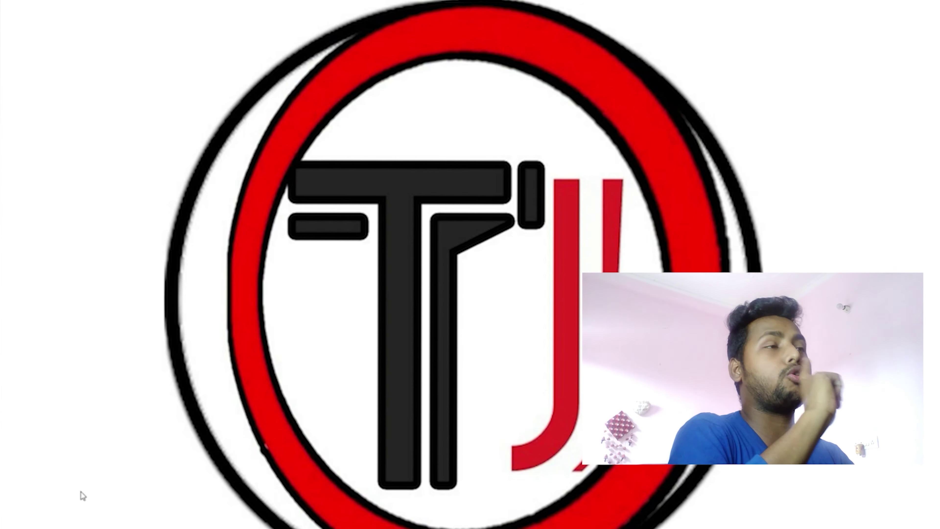
- Open the Start menu and go to Settings > Update & Security > Windows Update
click(11, 527)
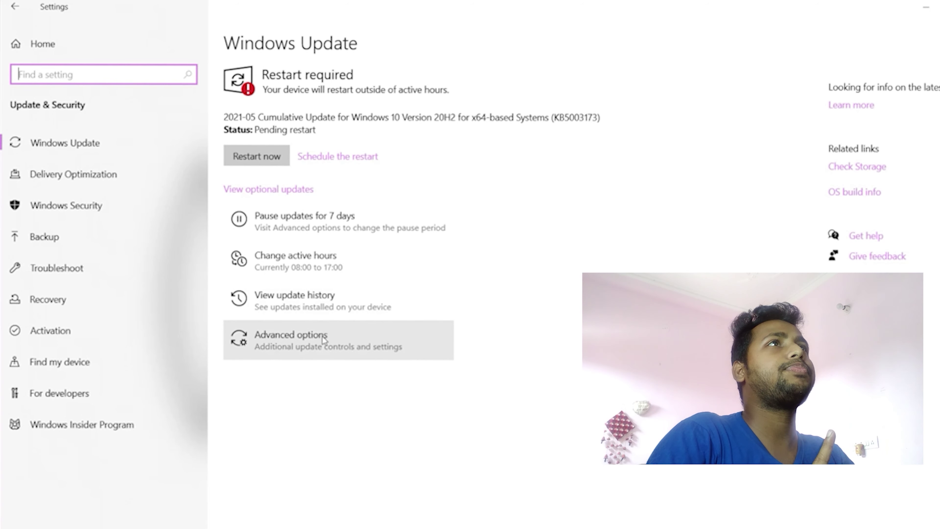
- In Advanced options, enable other Microsoft product updates, metered downloads, prompt restarts and restart notifications
click(321, 347)
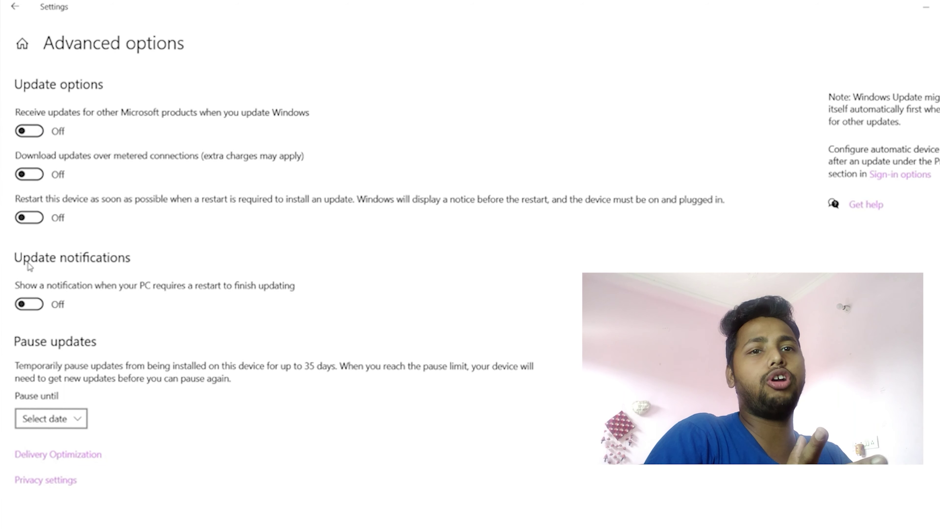
click(29, 132)
click(30, 175)
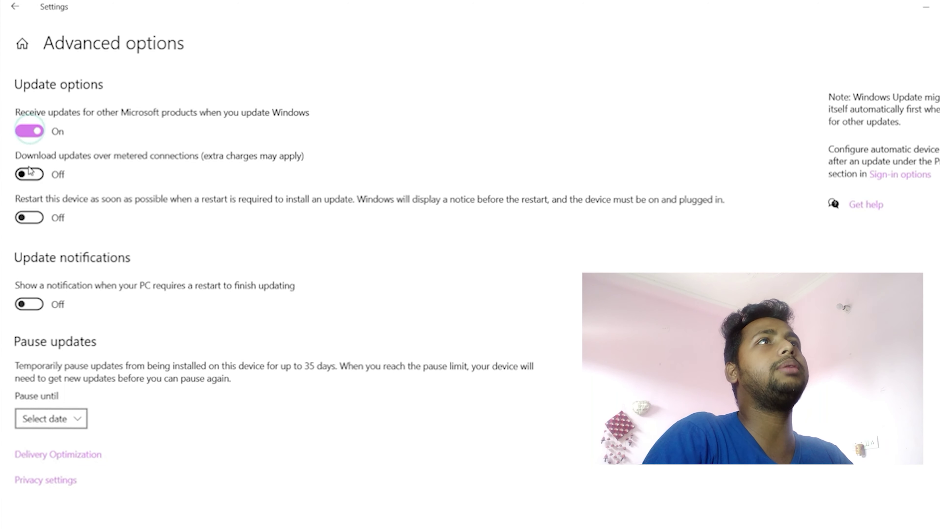
click(30, 219)
click(32, 305)
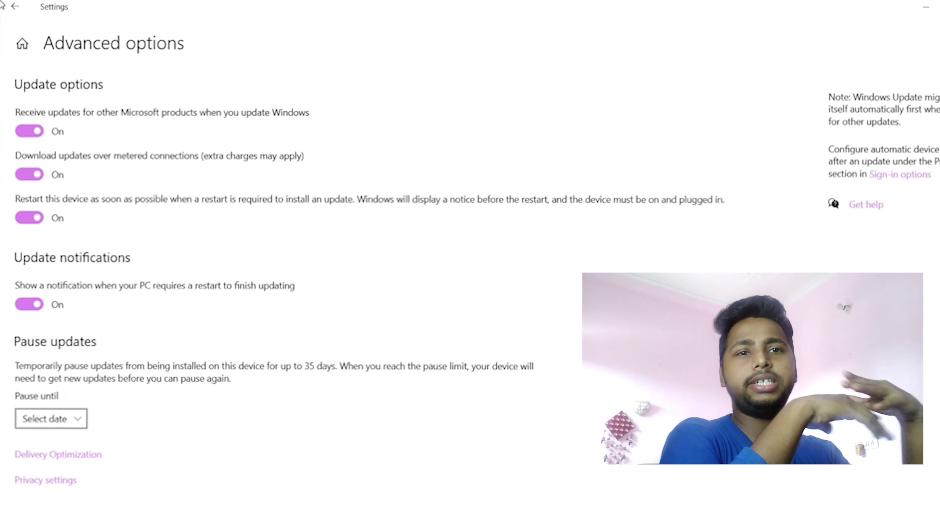
- Refresh the desktop, then open Network & Internet settings from the tray network icon
key(super+d)
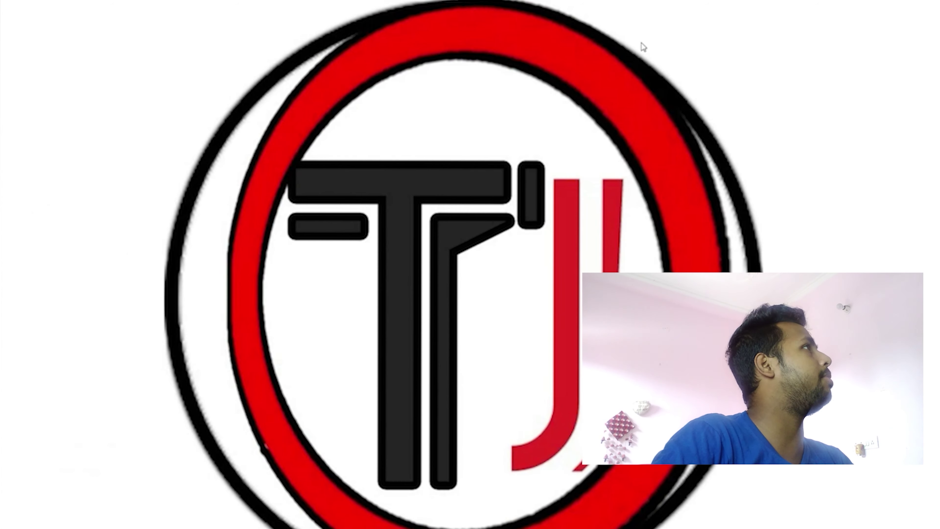
right_click(616, 53)
click(653, 90)
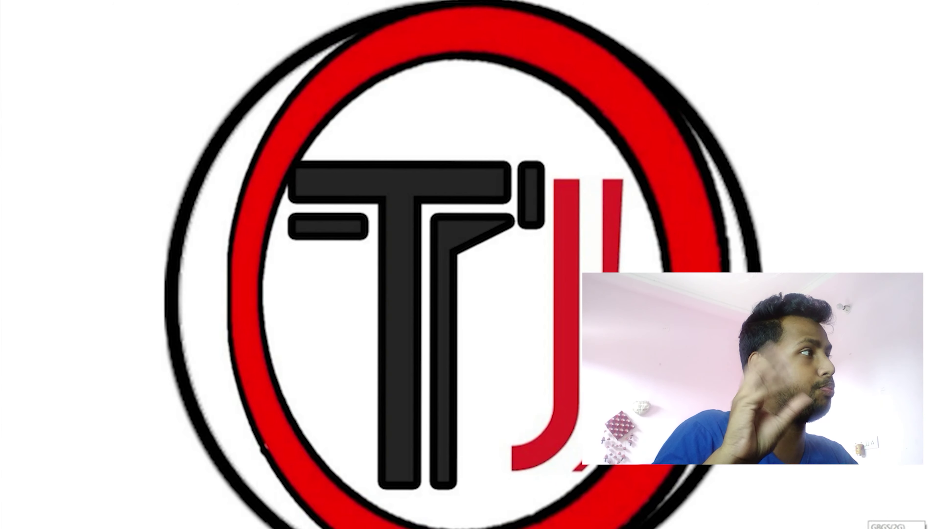
right_click(896, 526)
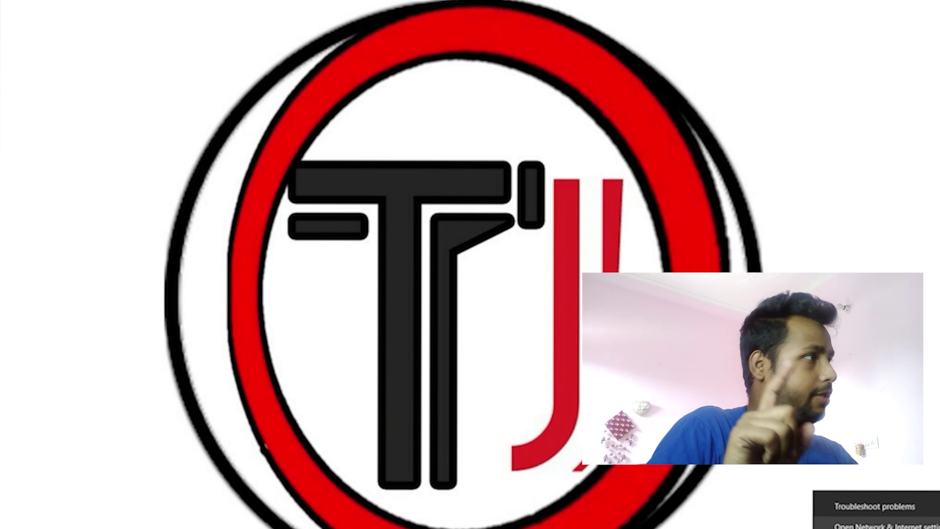
click(877, 523)
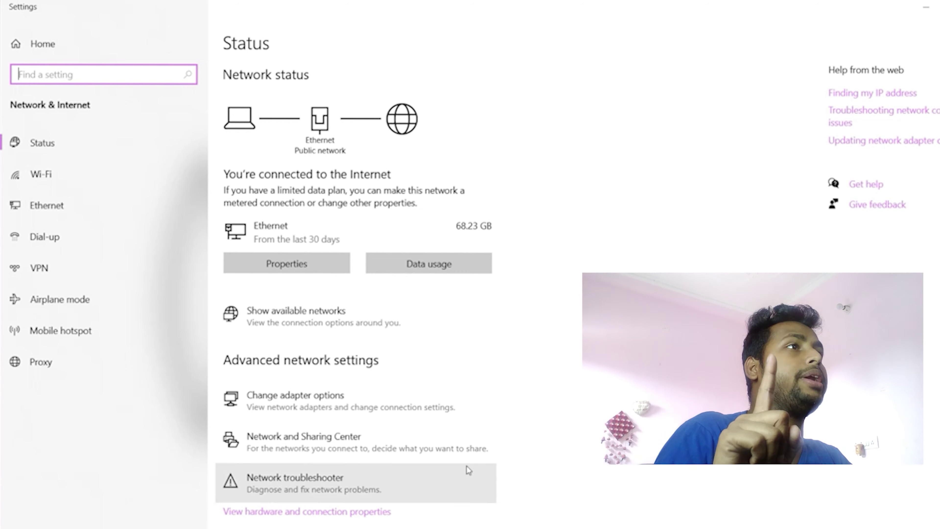
- Turn on password protected sharing under All Networks in advanced sharing settings and save
click(388, 444)
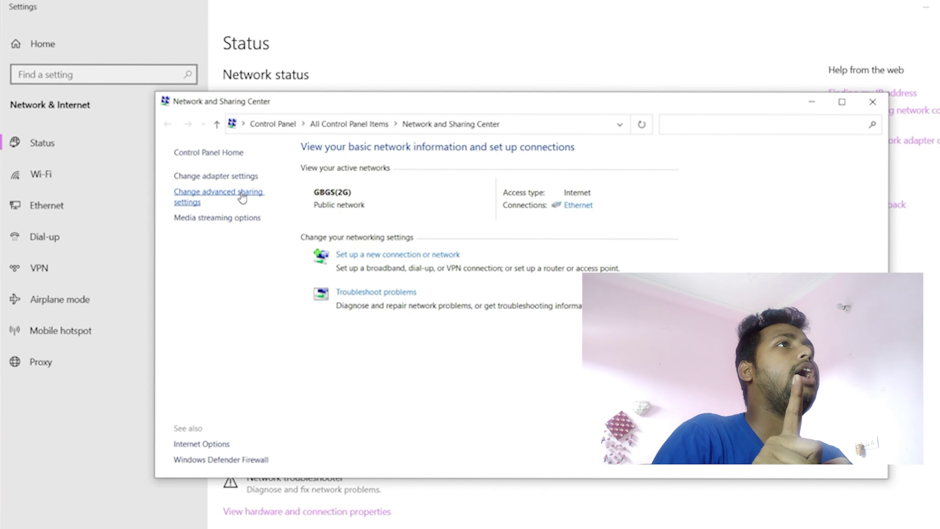
click(241, 194)
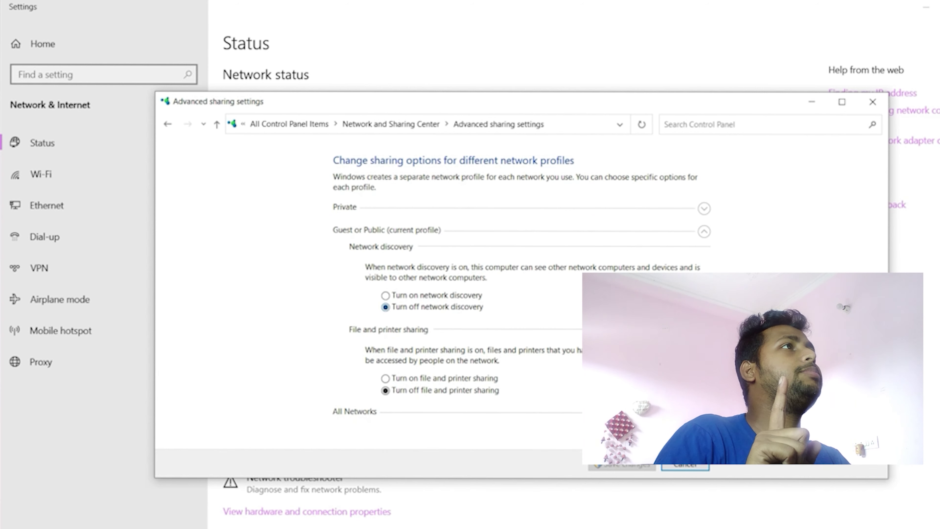
click(703, 412)
scroll(574, 368, down, 2)
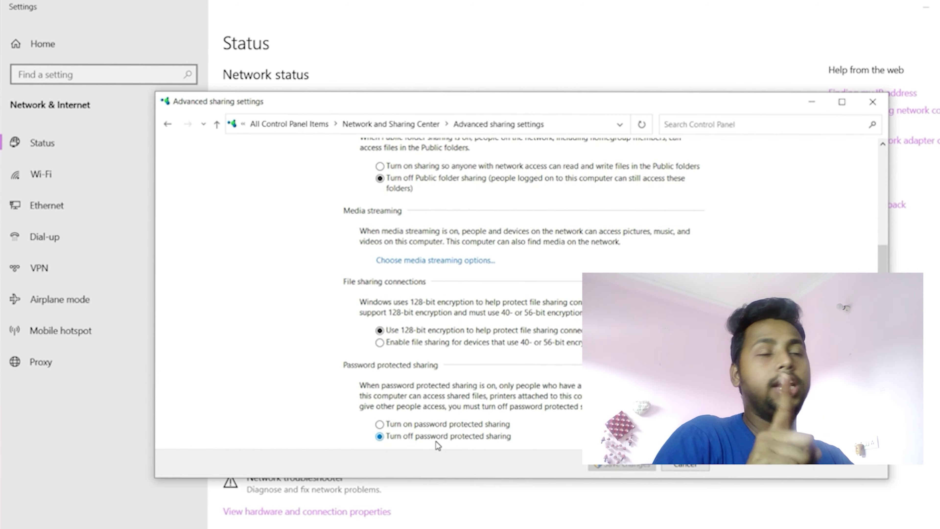
click(424, 424)
click(615, 465)
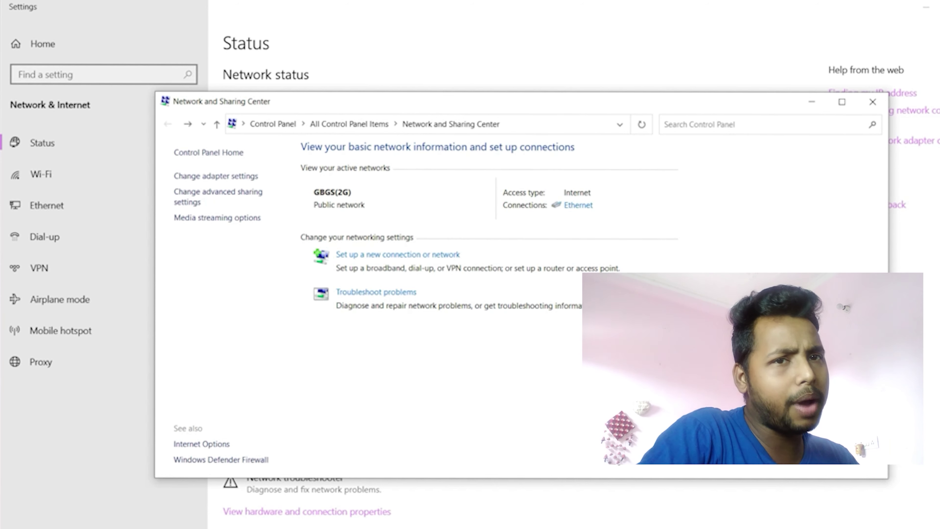
- Close the Network and Sharing Center and refresh the desktop
click(872, 101)
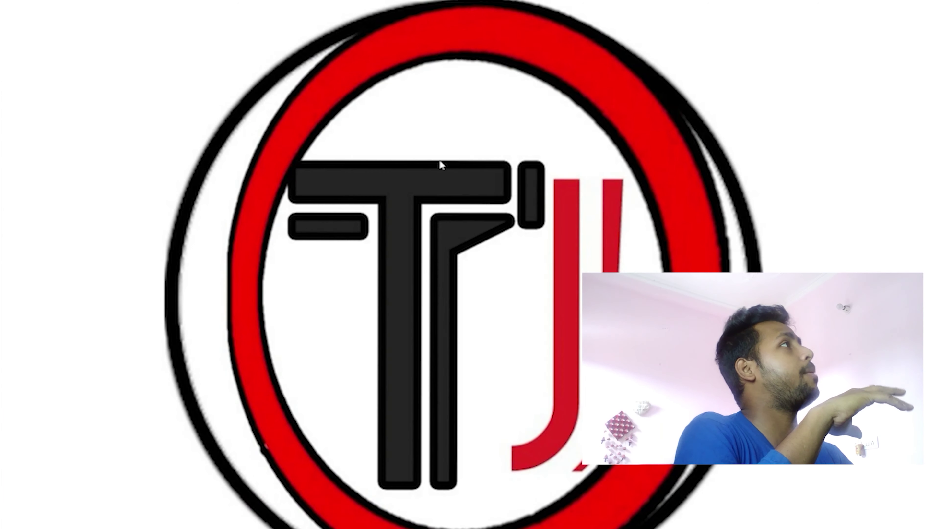
right_click(440, 160)
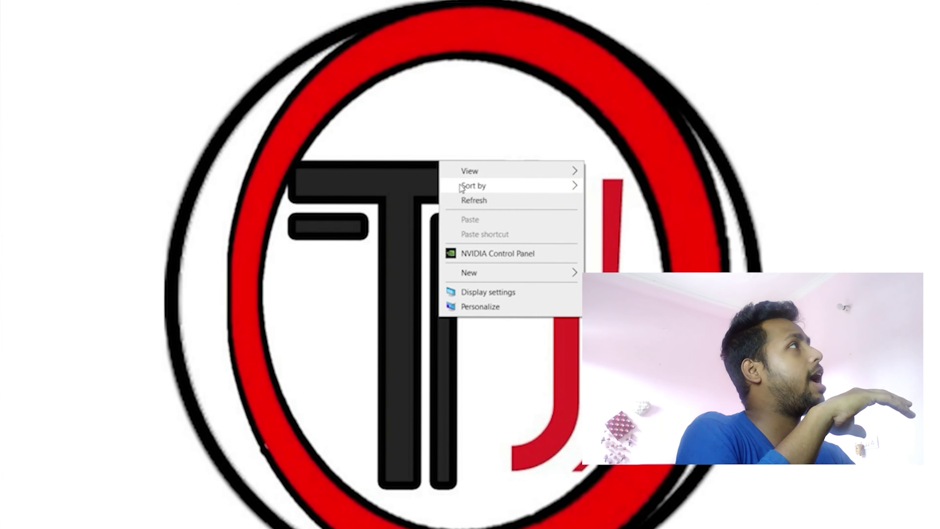
click(466, 200)
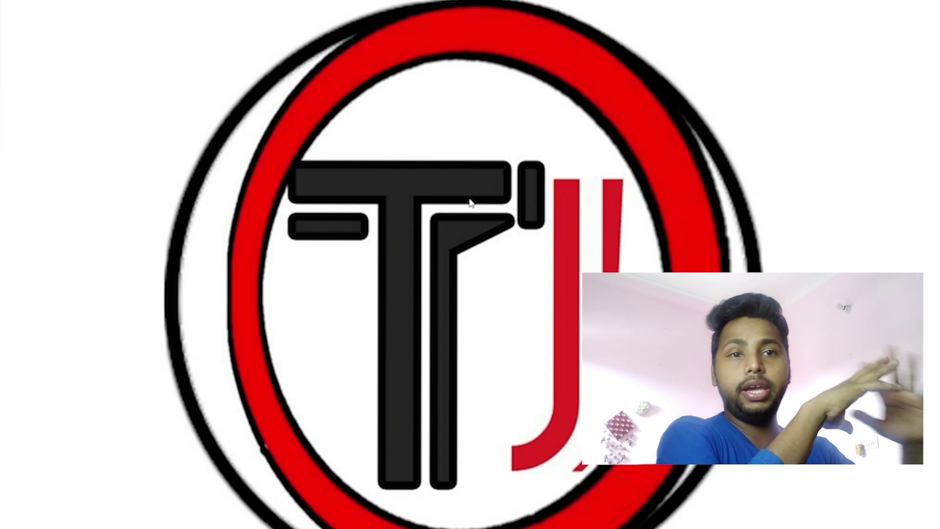